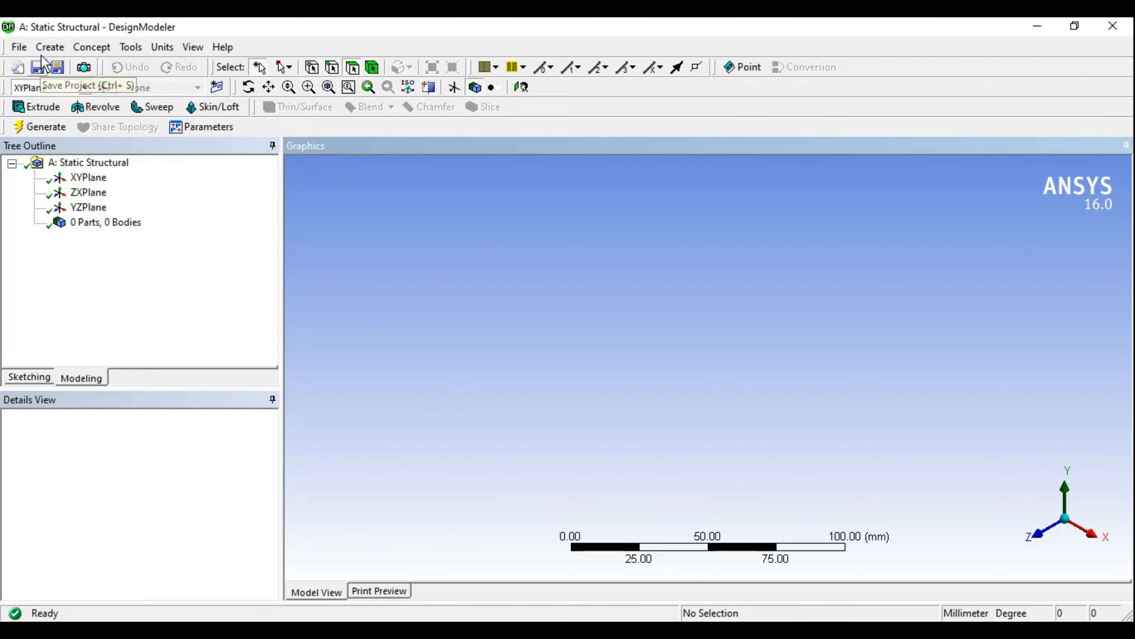
{"action": "left_click", "coordinate": [49, 47]}
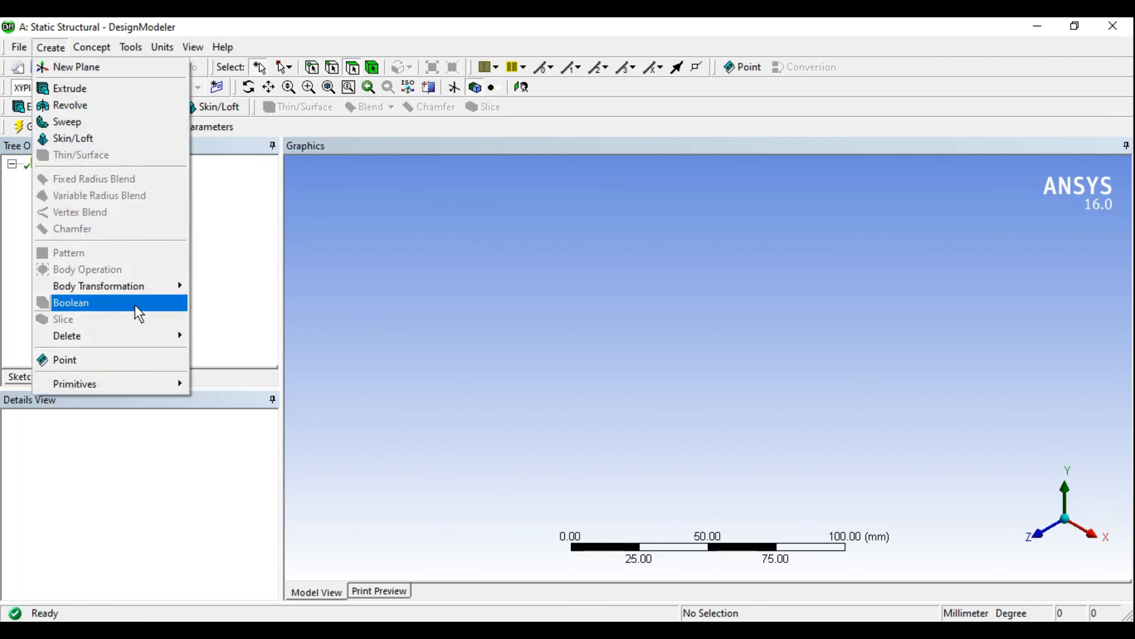
{"action": "mouse_move", "coordinate": [153, 295]}
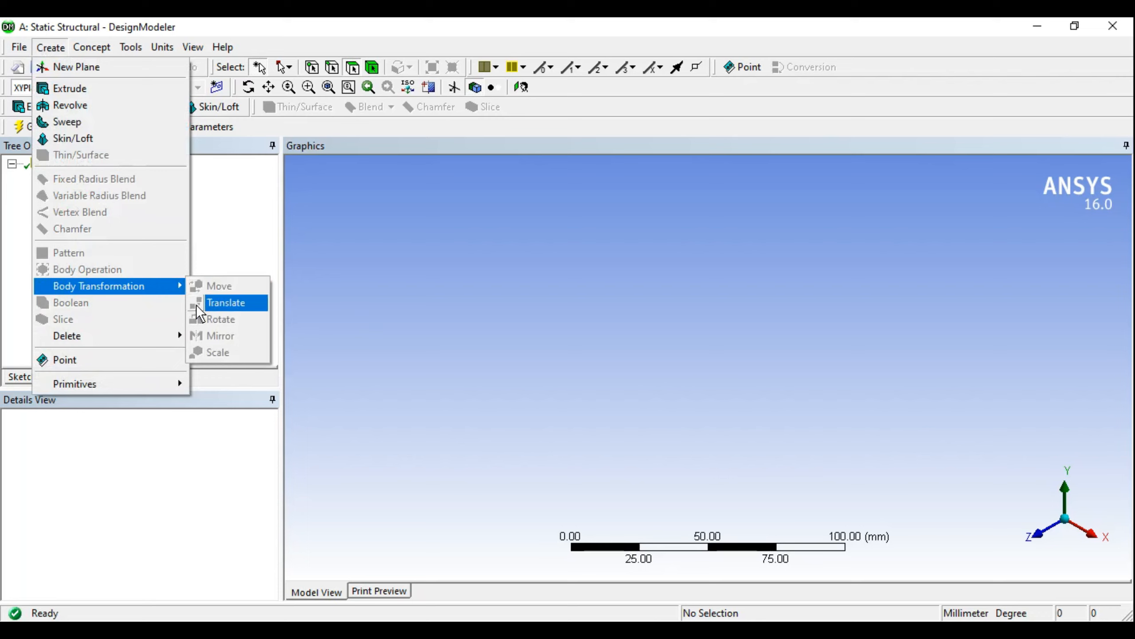
{"action": "left_click", "coordinate": [444, 400]}
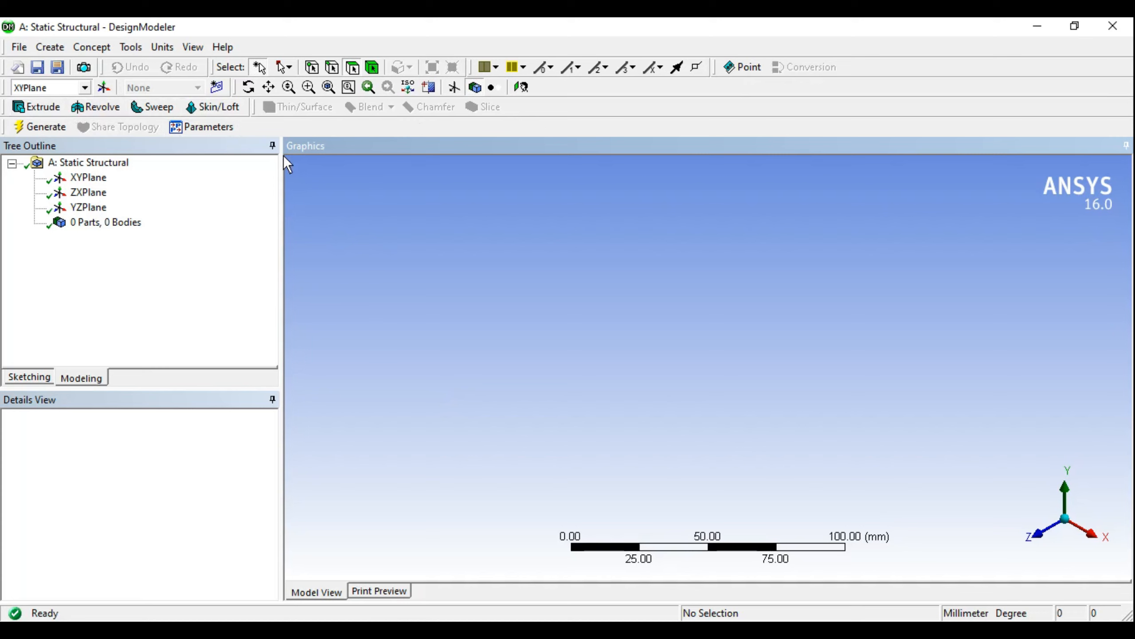
{"action": "left_click", "coordinate": [49, 48]}
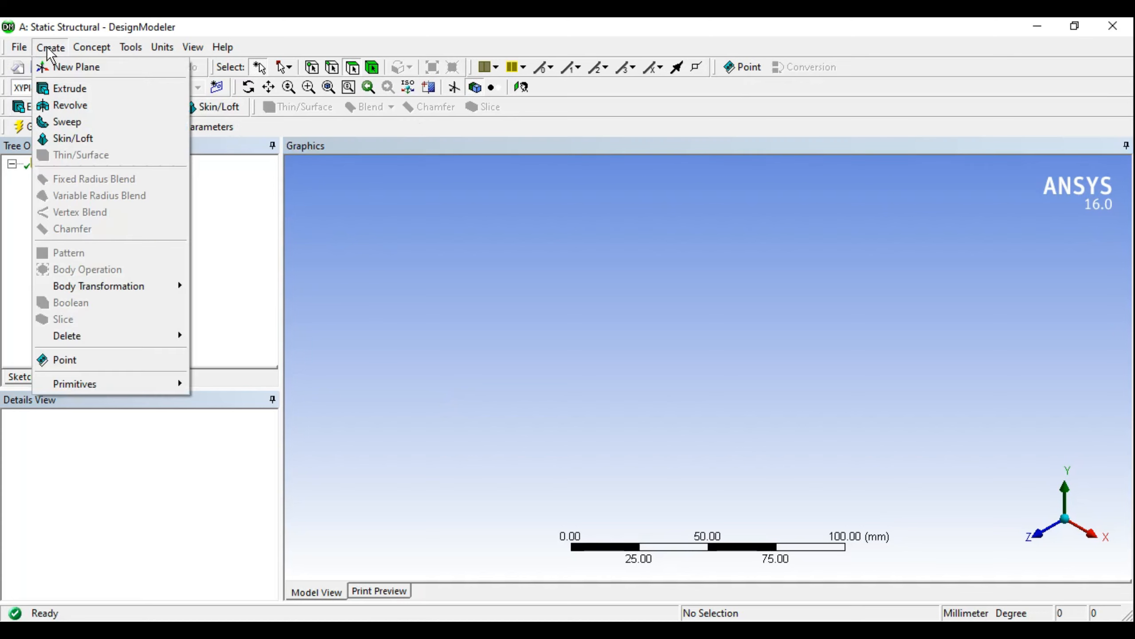
{"action": "mouse_move", "coordinate": [130, 385]}
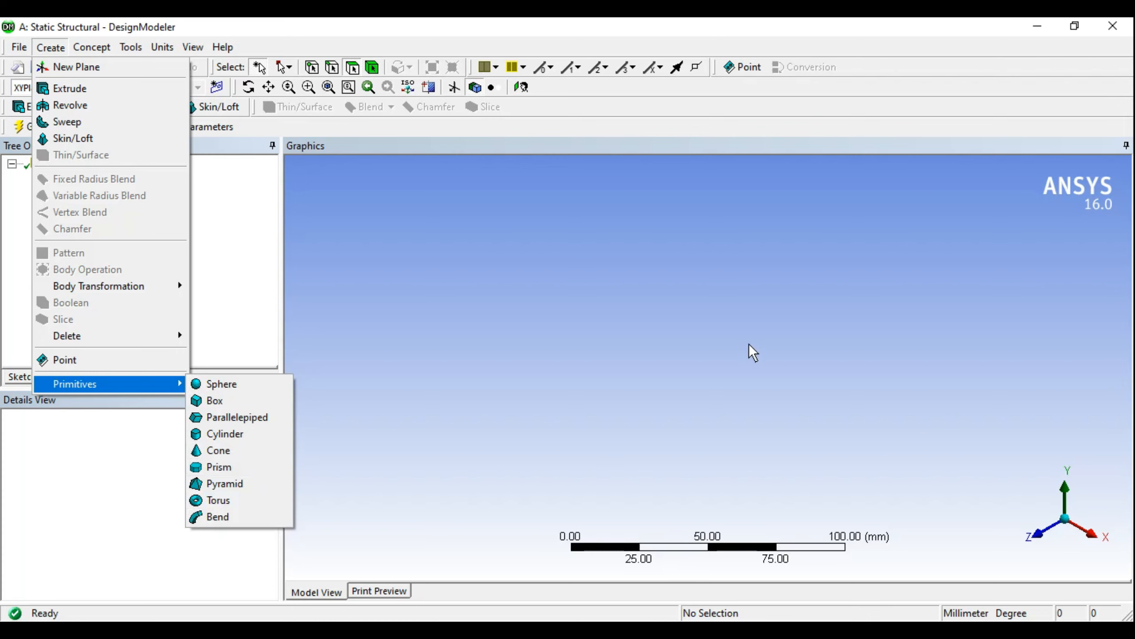
{"action": "left_click", "coordinate": [711, 273]}
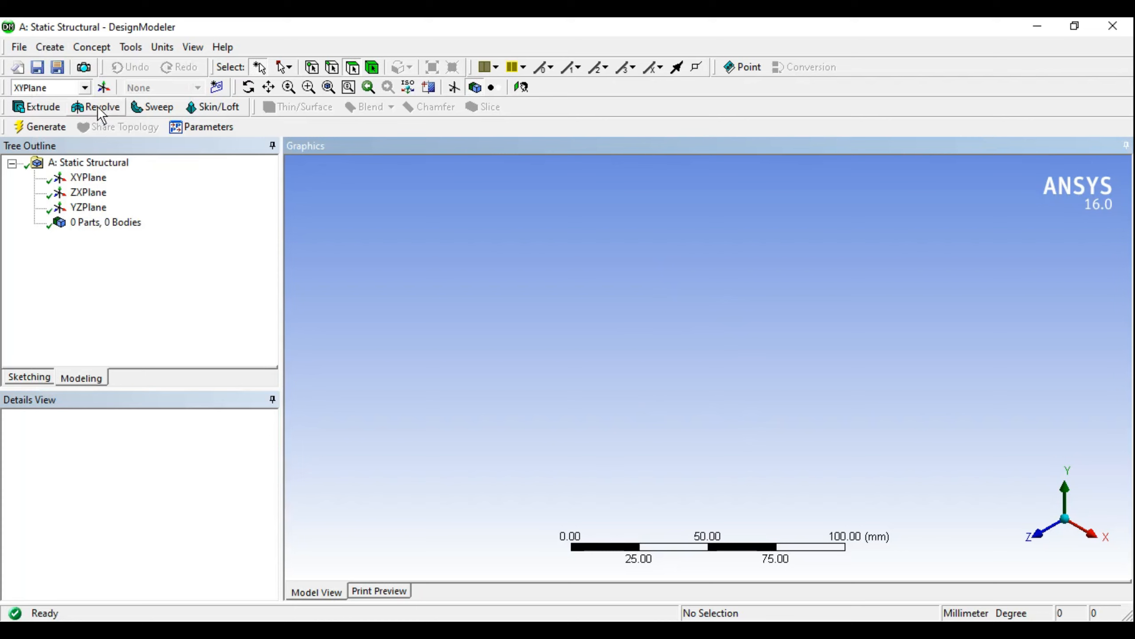
Step: Create a sphere primitive with a 40 mm radius on the XY plane and generate it
{"action": "left_click", "coordinate": [51, 47]}
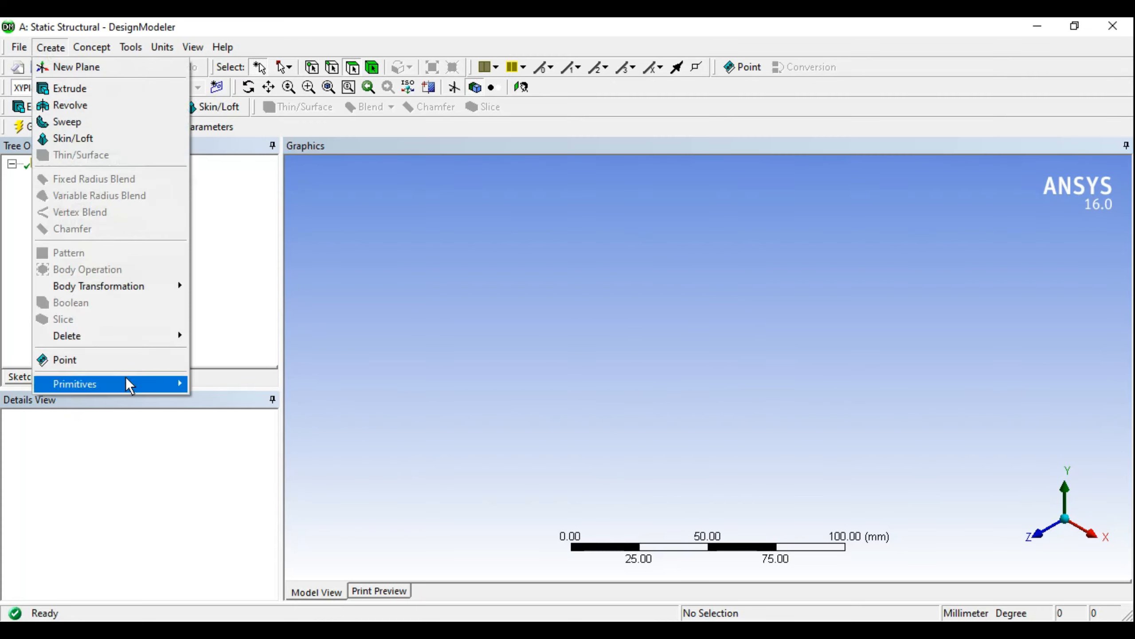
{"action": "left_click", "coordinate": [224, 383]}
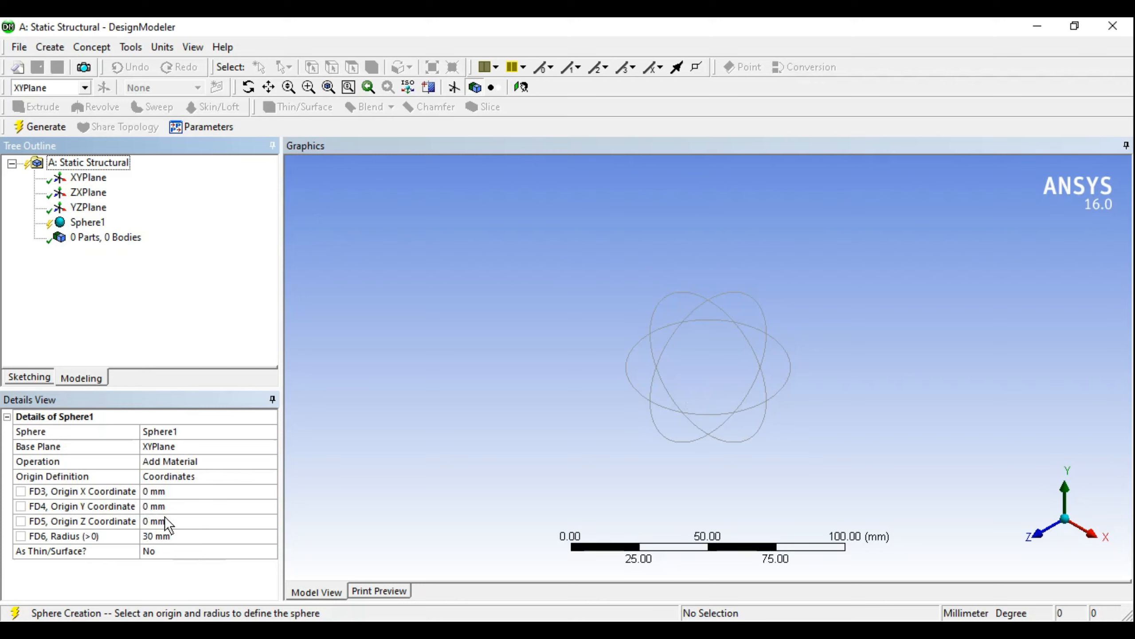
{"action": "left_click", "coordinate": [179, 536]}
{"action": "type", "text": "4"}
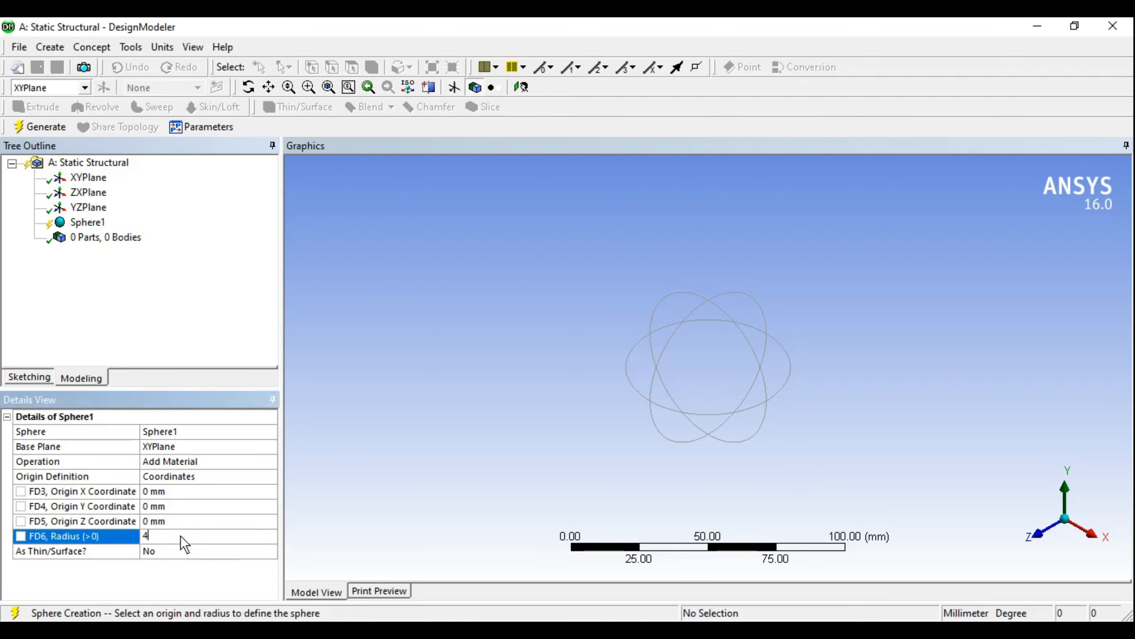
{"action": "type", "text": "0"}
{"action": "key", "text": "Return"}
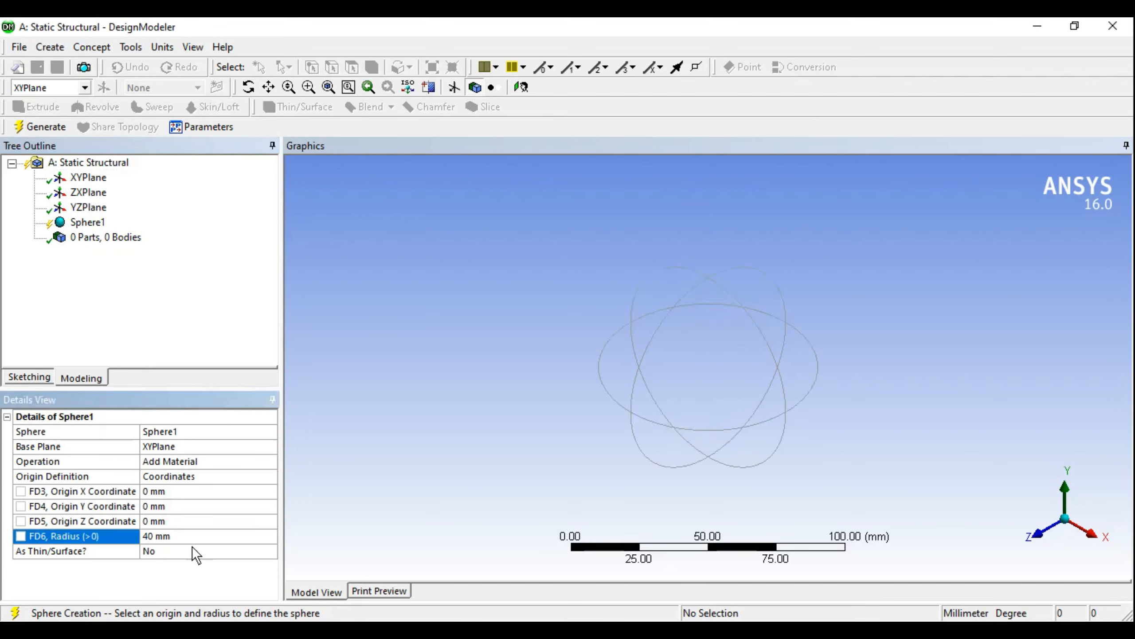
{"action": "left_click", "coordinate": [44, 127]}
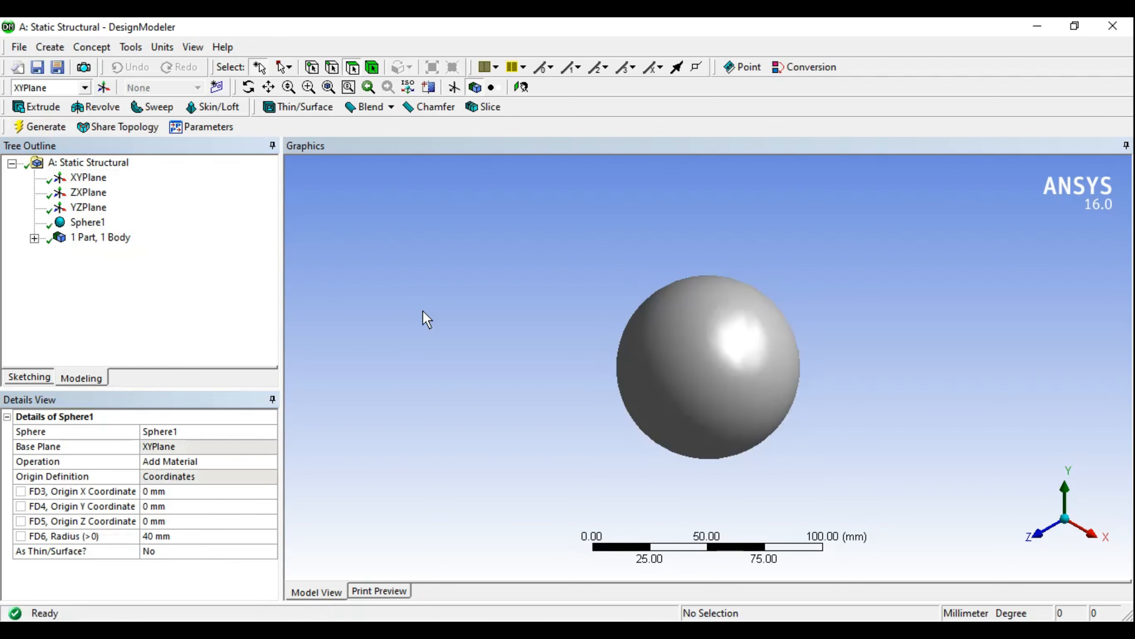
Step: Set the sphere's origin X coordinate to 20 mm and regenerate the body
{"action": "middle_click_drag", "start_coordinate": [437, 319], "coordinate": [654, 379]}
{"action": "left_click", "coordinate": [163, 495]}
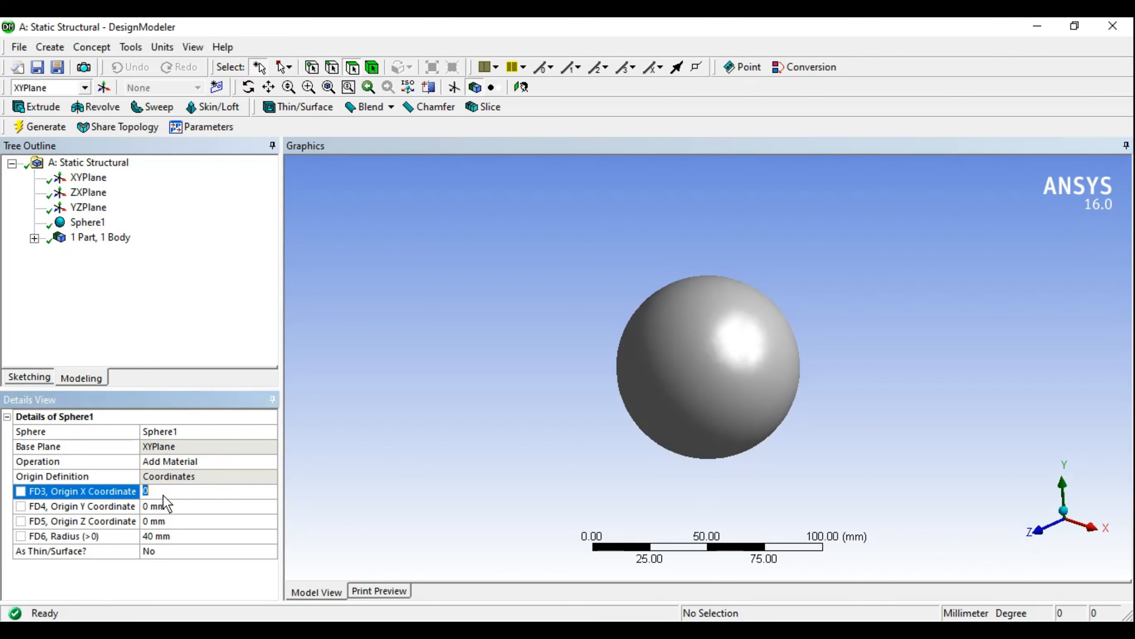
{"action": "key", "text": "Return"}
{"action": "left_click", "coordinate": [50, 133]}
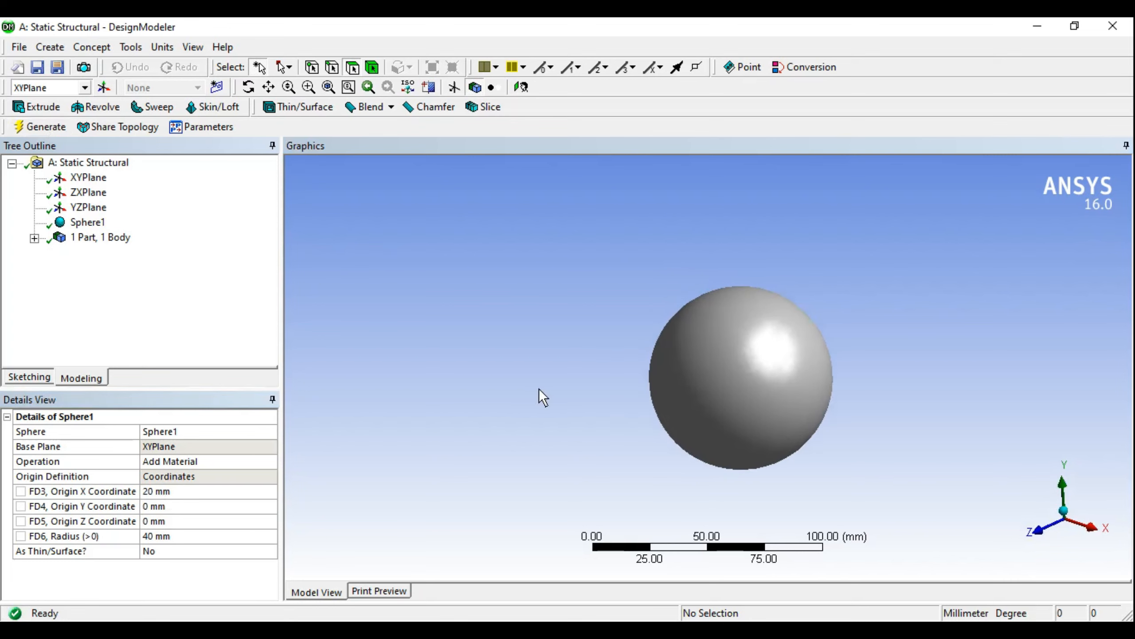
{"action": "middle_click_drag", "start_coordinate": [707, 396], "coordinate": [757, 399]}
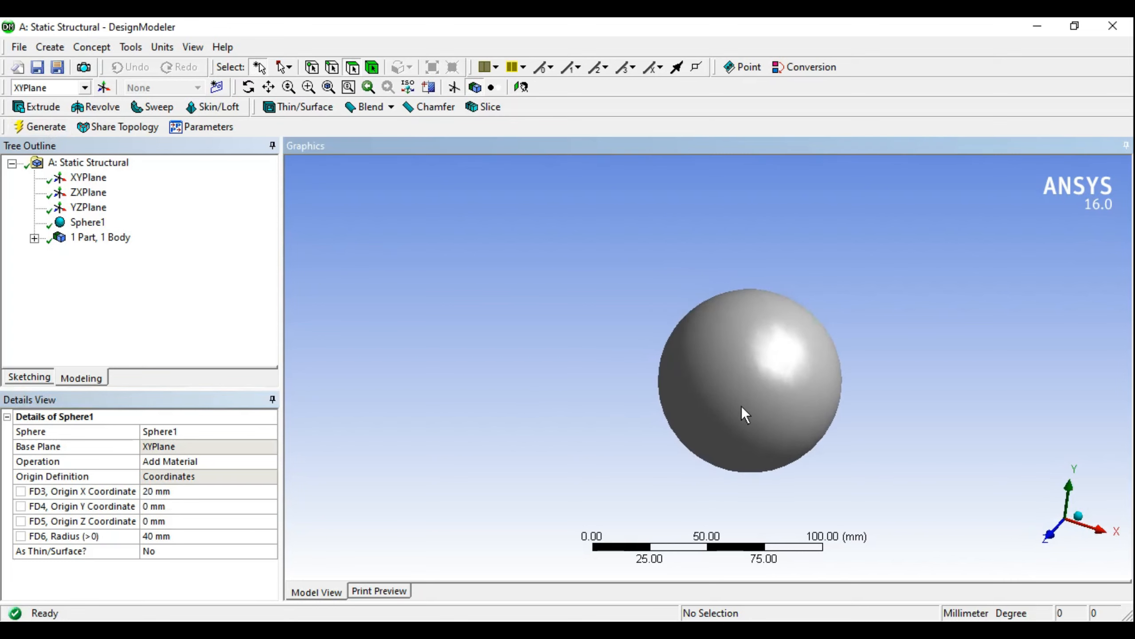
Step: Return the sphere to the origin by setting its X coordinate to 0 mm and regenerate it
{"action": "left_click", "coordinate": [201, 491]}
{"action": "type", "text": "0"}
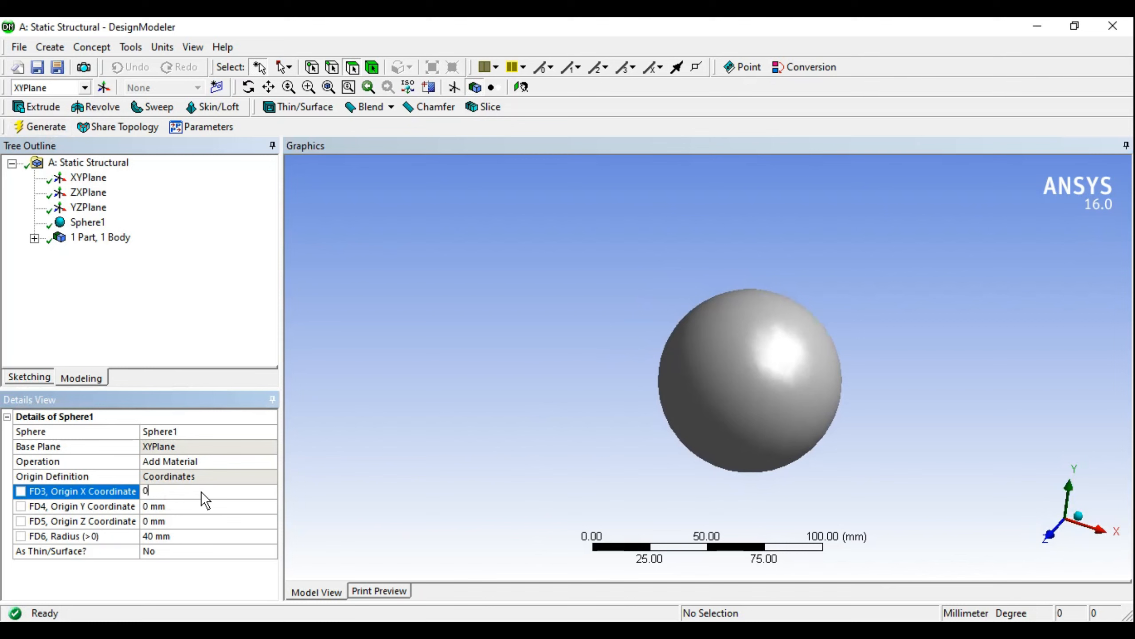
{"action": "key", "text": "Return"}
{"action": "left_click", "coordinate": [41, 127]}
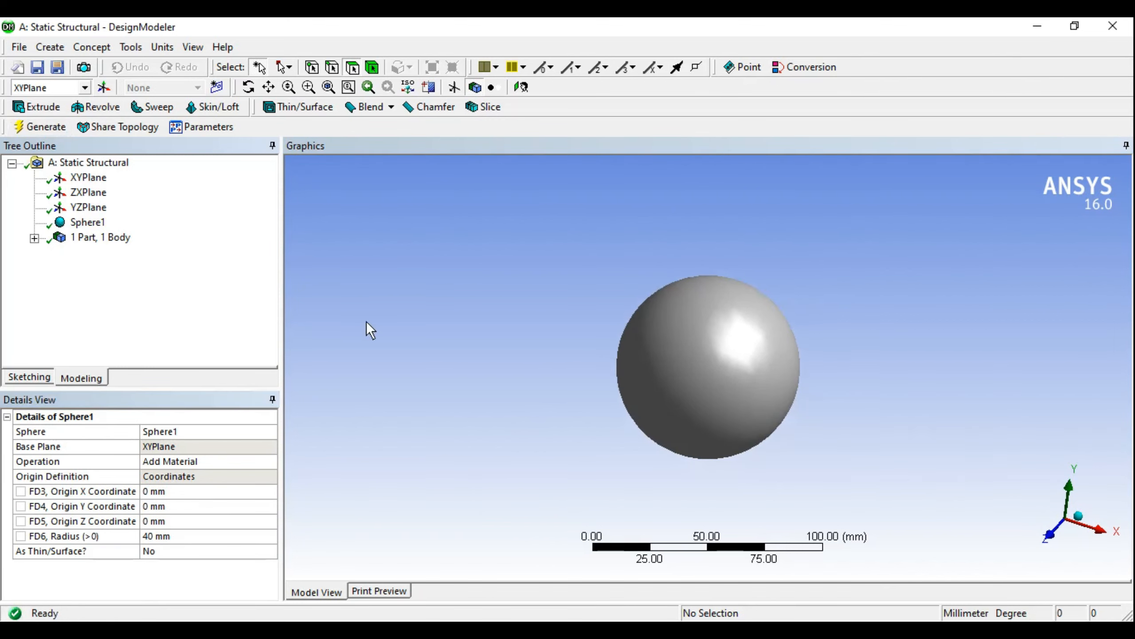
{"action": "middle_click_drag", "start_coordinate": [708, 314], "coordinate": [776, 314]}
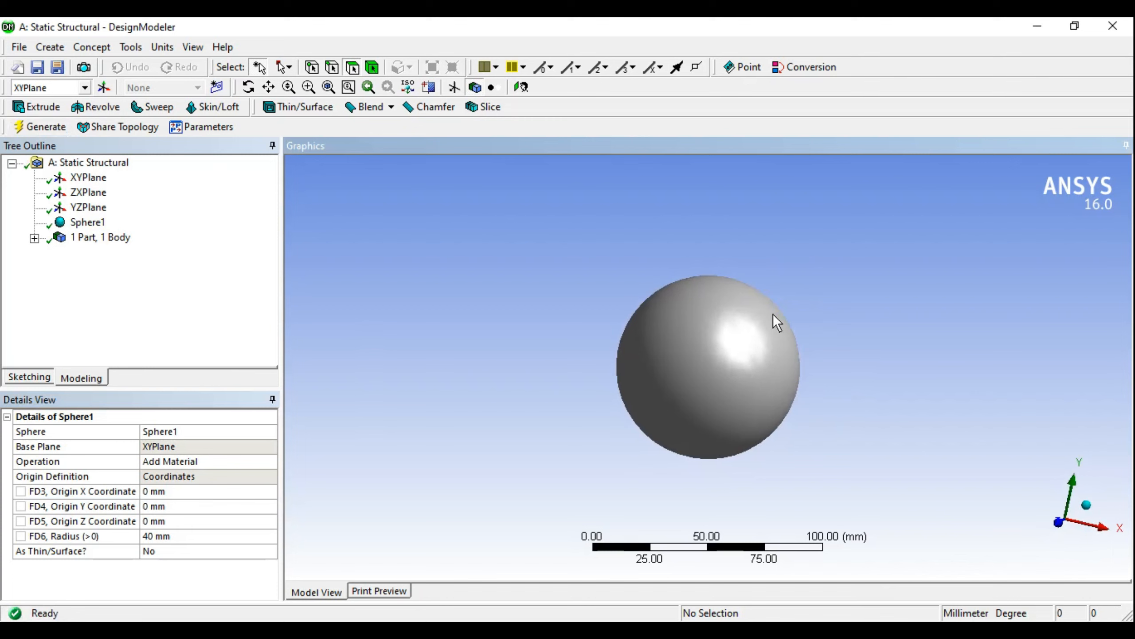
Step: Delete the sphere feature from the model and confirm the deletion
{"action": "left_click", "coordinate": [34, 237]}
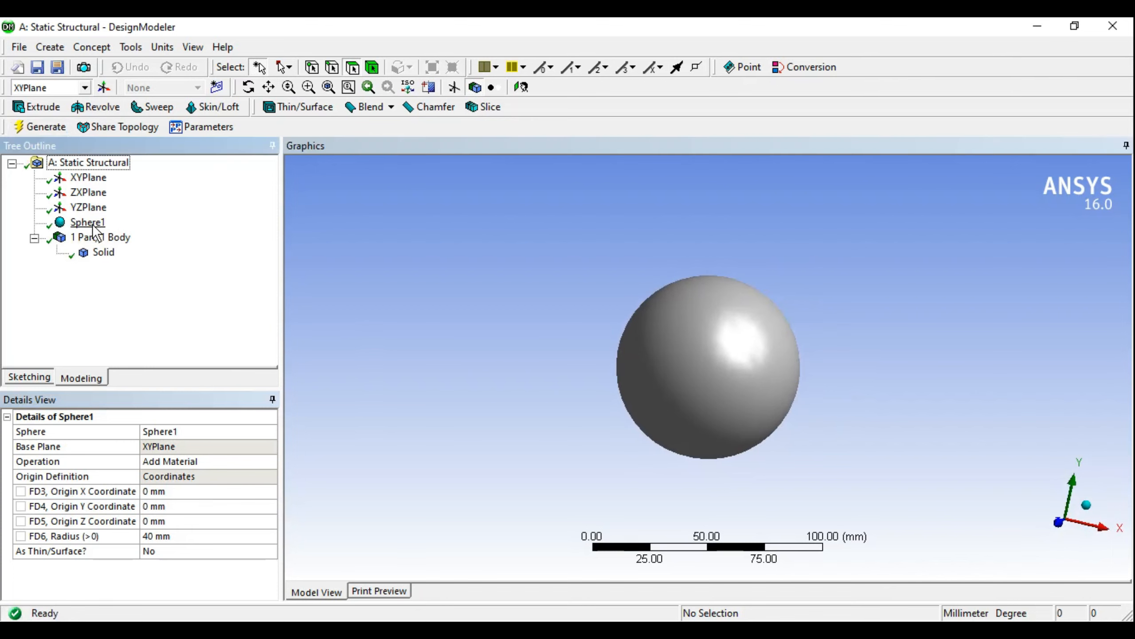
{"action": "right_click", "coordinate": [88, 222]}
{"action": "left_click", "coordinate": [126, 337]}
{"action": "left_click", "coordinate": [510, 381]}
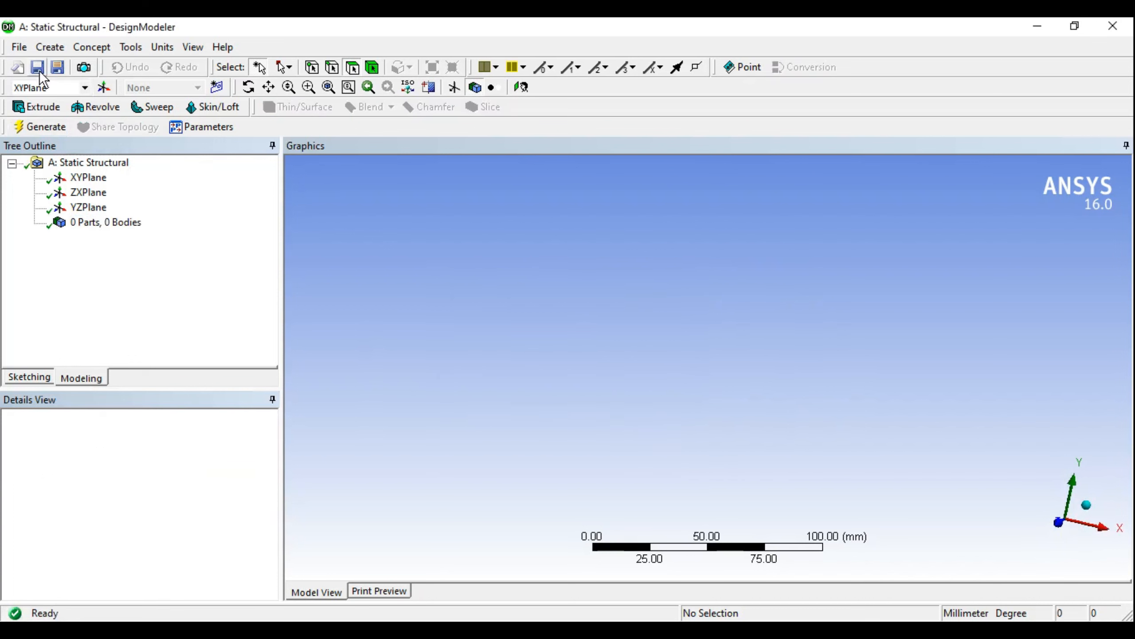
Step: Insert a box primitive on the XY plane
{"action": "left_click", "coordinate": [50, 47]}
{"action": "mouse_move", "coordinate": [157, 386]}
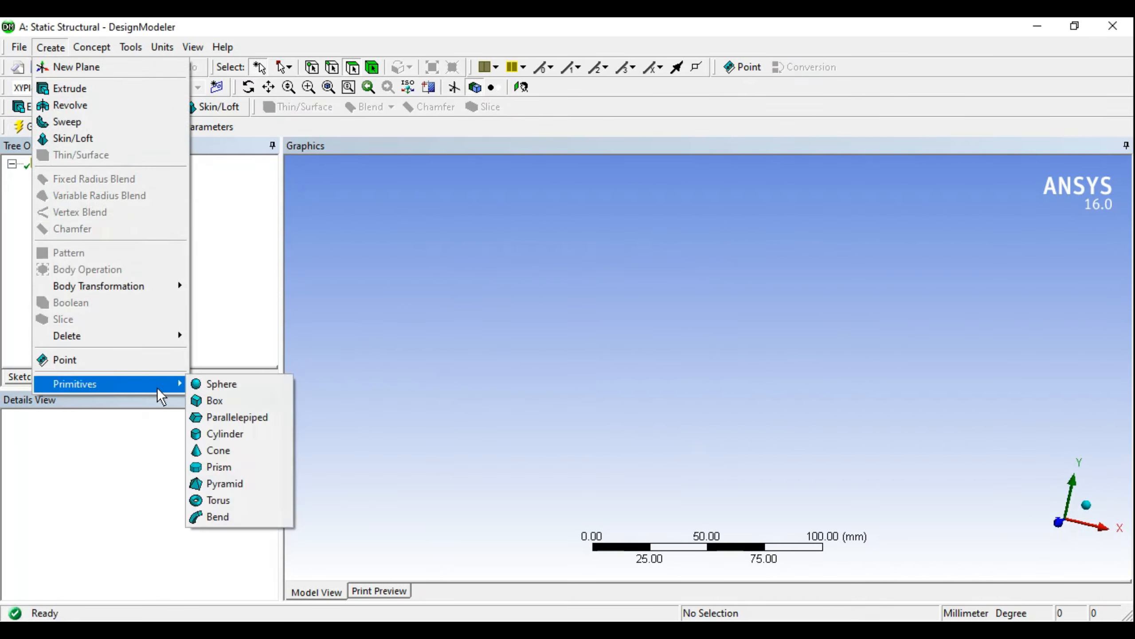
{"action": "left_click", "coordinate": [239, 401]}
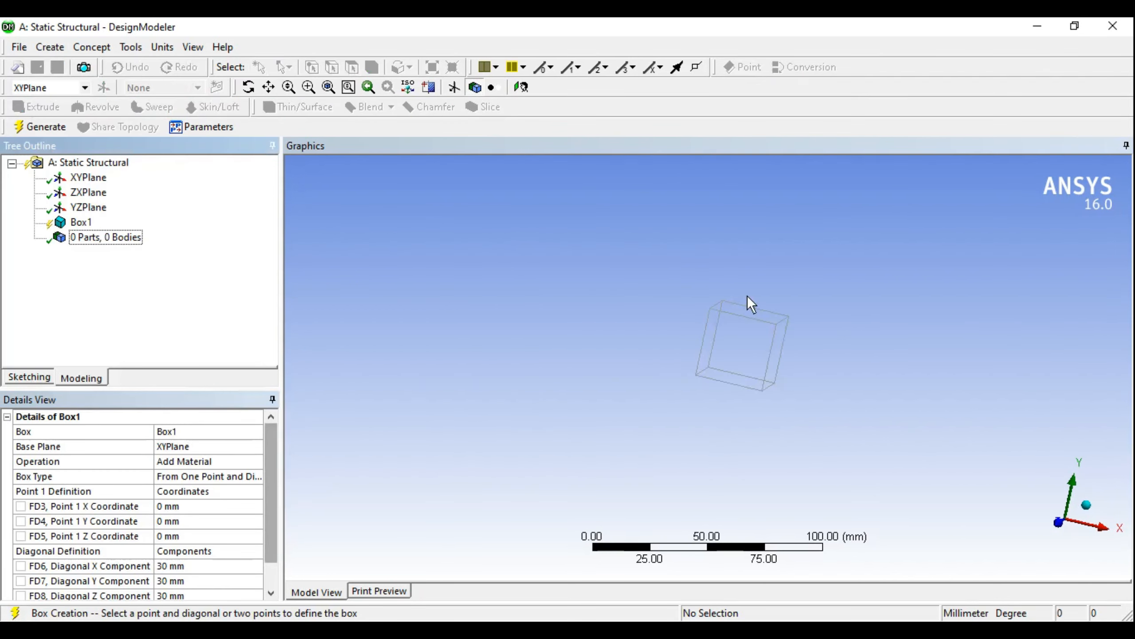
{"action": "middle_click_drag", "start_coordinate": [748, 298], "coordinate": [607, 306]}
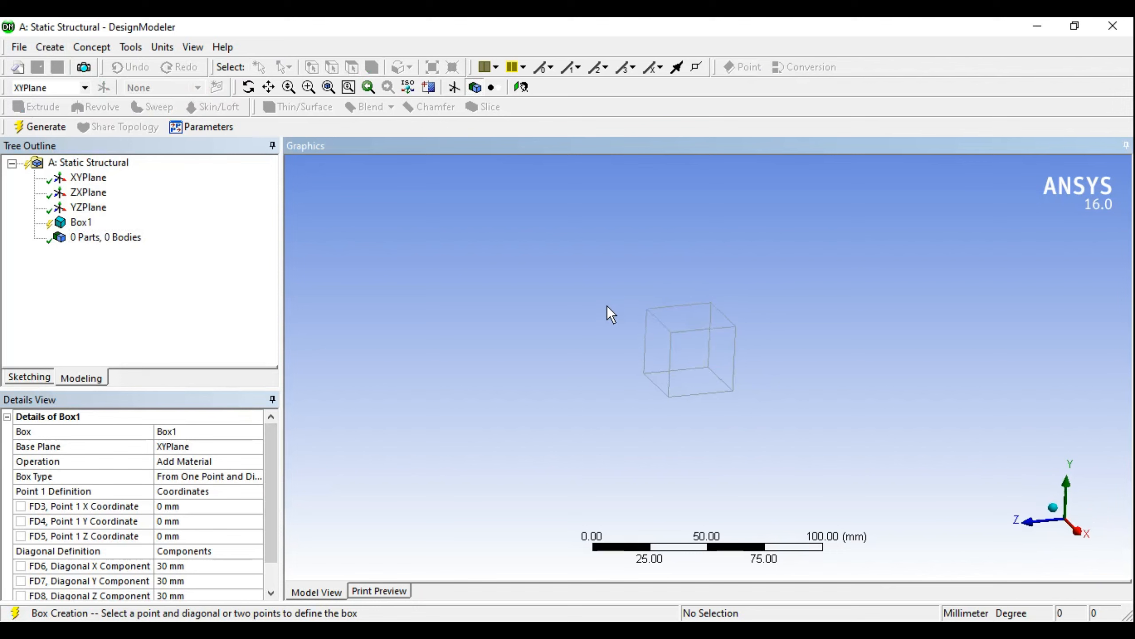
Step: Set the box's diagonal Y component to 40 mm and Z component to 60 mm, and generate the solid
{"action": "left_click_drag", "start_coordinate": [276, 448], "coordinate": [277, 493]}
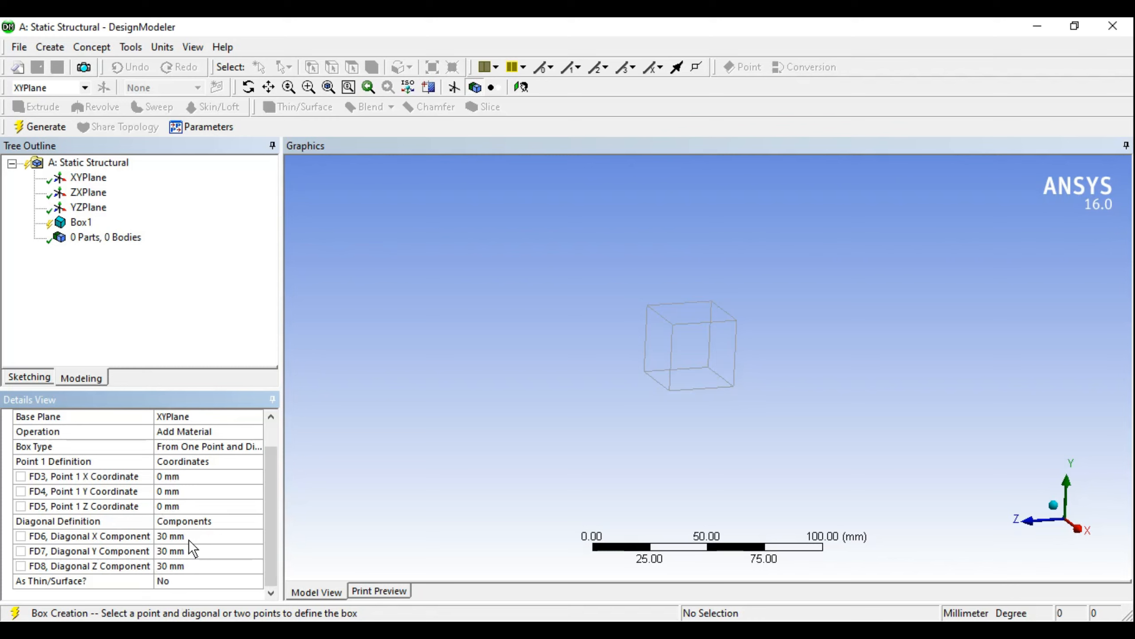
{"action": "left_click", "coordinate": [175, 550]}
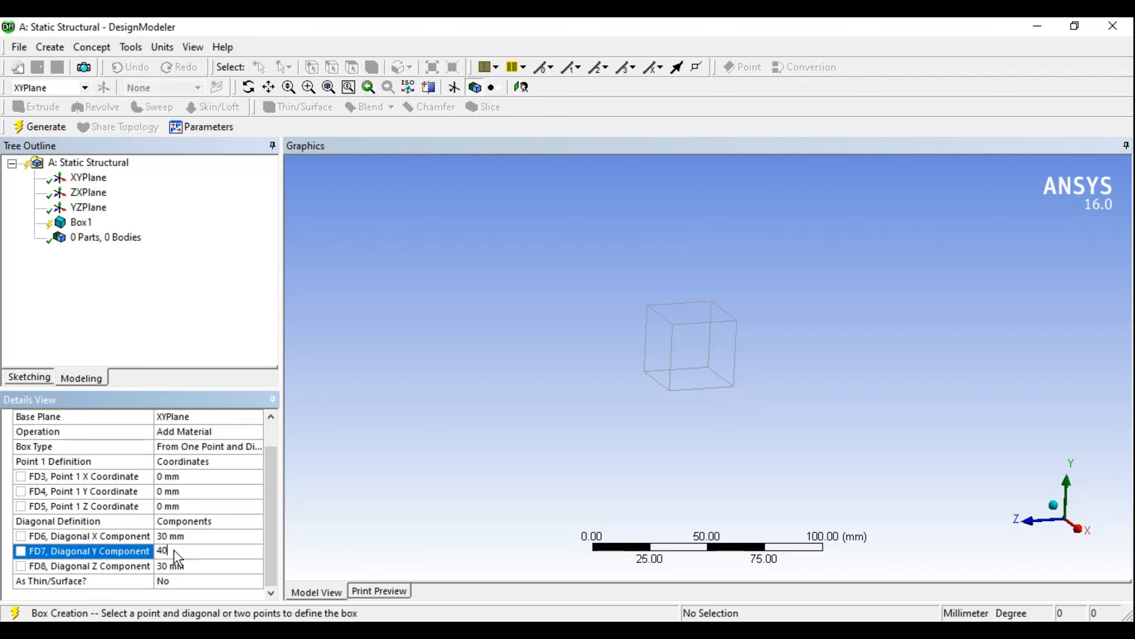
{"action": "key", "text": "Return"}
{"action": "left_click", "coordinate": [176, 566]}
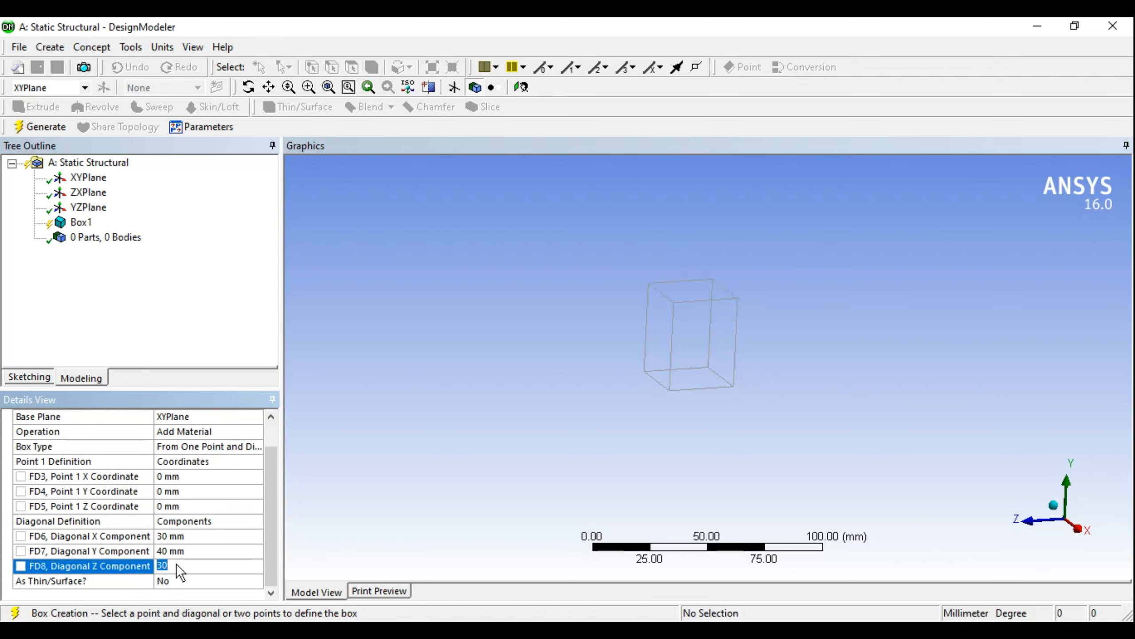
{"action": "key", "text": "Return"}
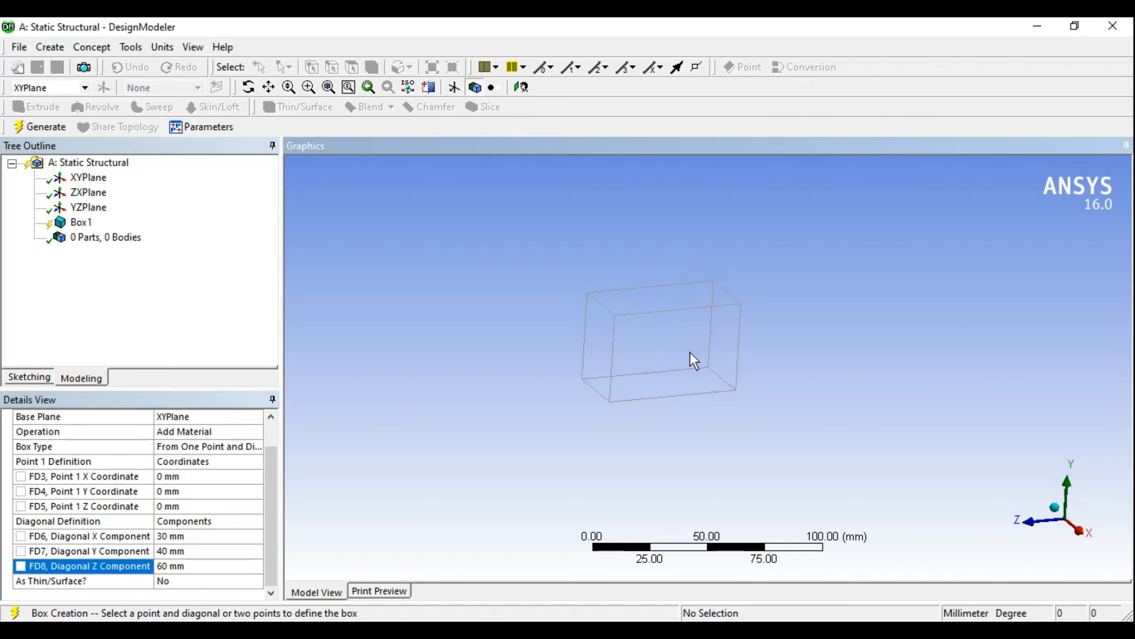
{"action": "middle_click_drag", "start_coordinate": [692, 360], "coordinate": [701, 378]}
{"action": "left_click", "coordinate": [32, 131]}
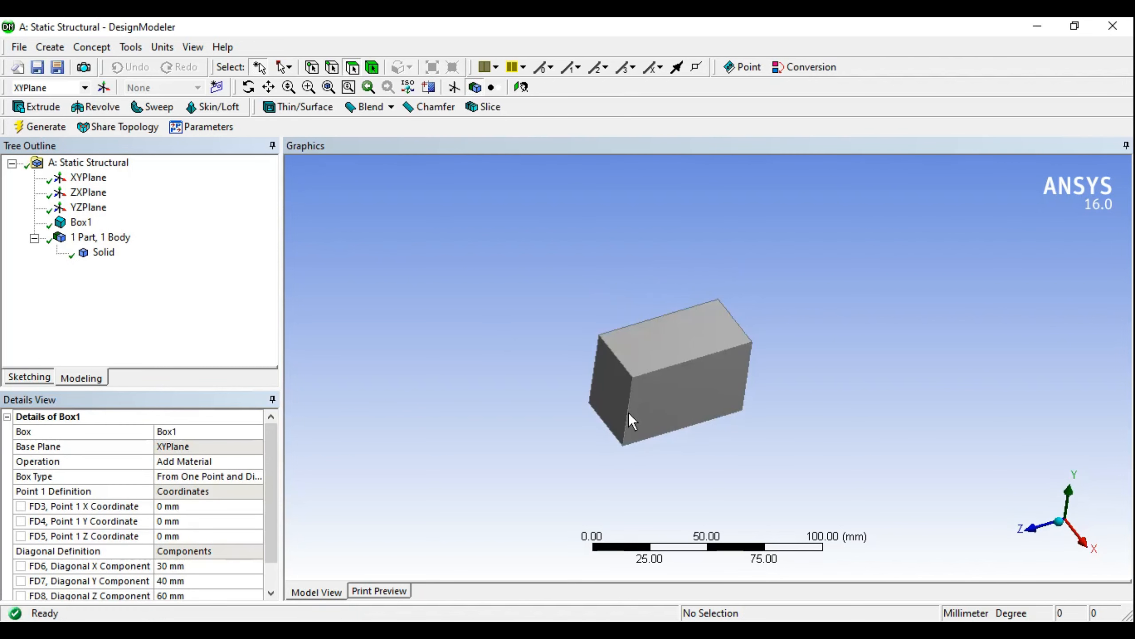
{"action": "middle_click_drag", "start_coordinate": [628, 412], "coordinate": [664, 357]}
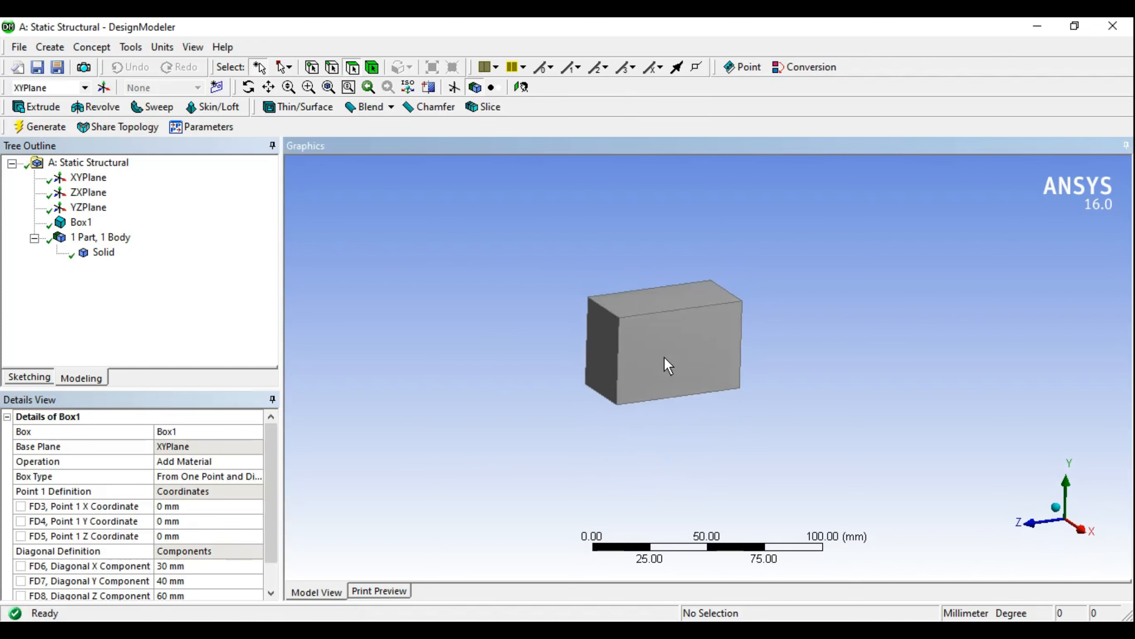
Step: Delete the box feature from the model and confirm the deletion
{"action": "scroll", "coordinate": [277, 522], "scroll_direction": "down", "scroll_amount": 1}
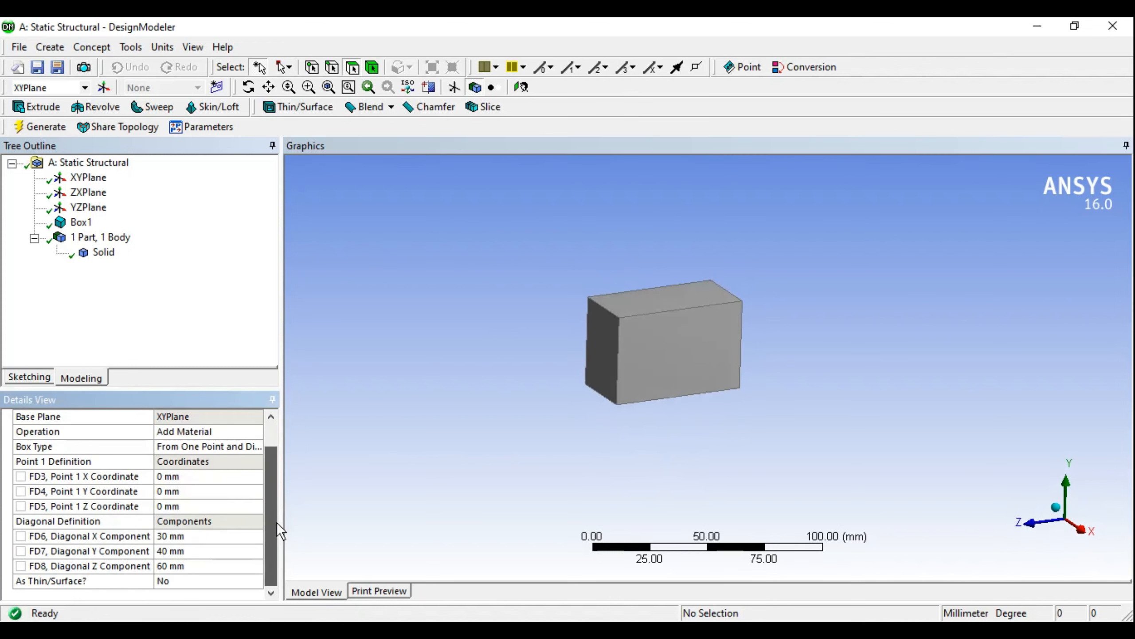
{"action": "left_click", "coordinate": [81, 222]}
{"action": "right_click", "coordinate": [82, 222]}
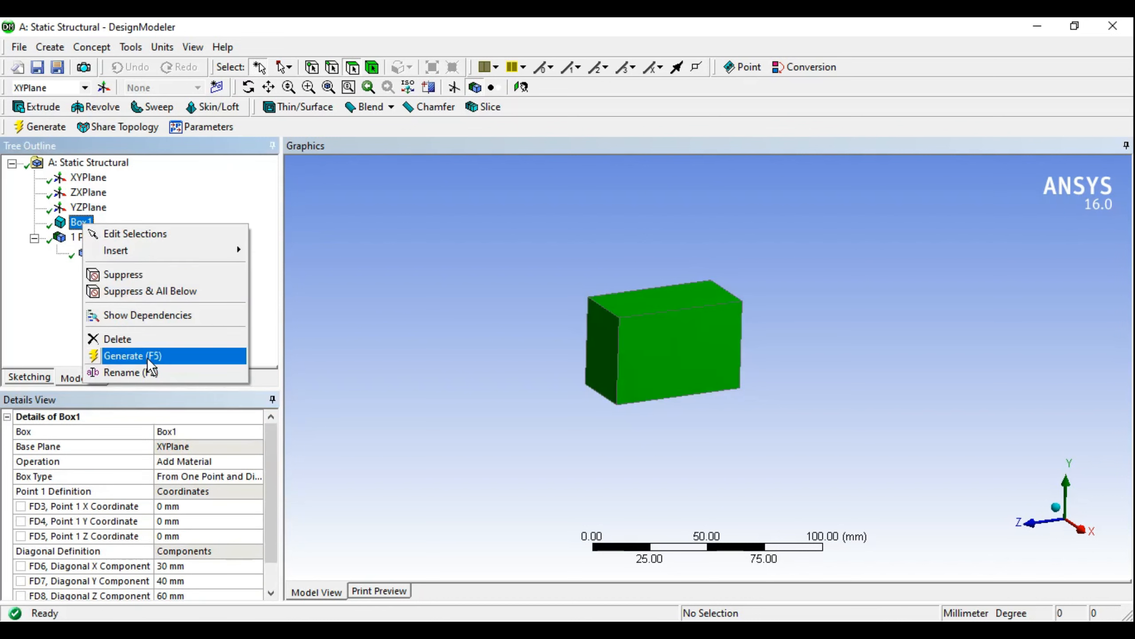
{"action": "left_click", "coordinate": [183, 339]}
{"action": "left_click", "coordinate": [506, 383]}
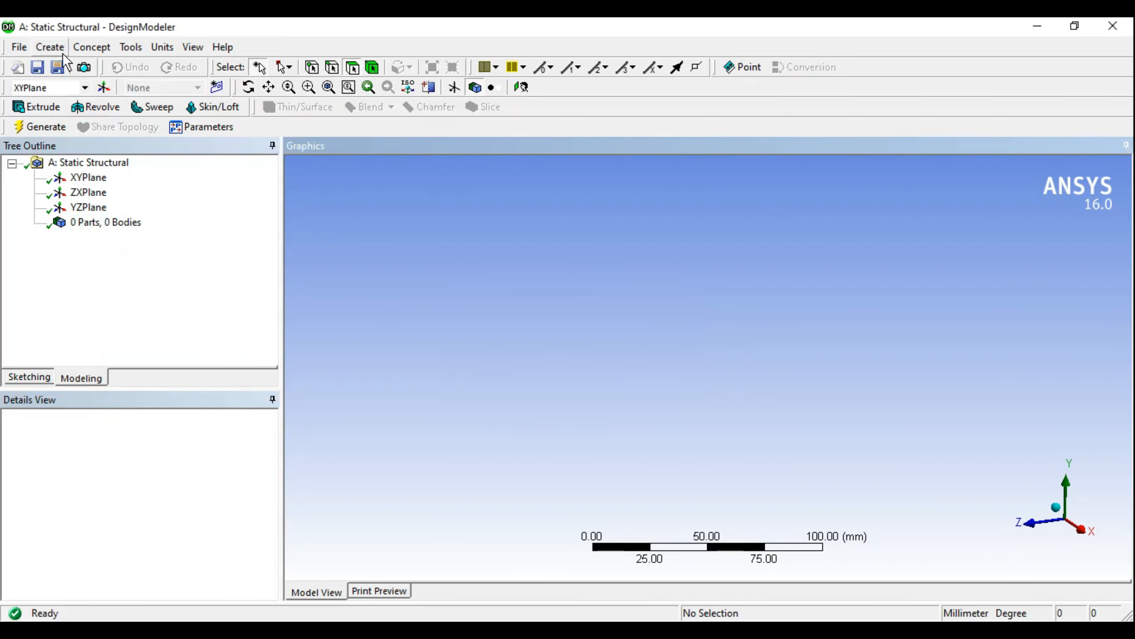
Step: Insert a parallelepiped primitive on the XY plane with its default axis components and generate the solid
{"action": "left_click", "coordinate": [51, 47]}
{"action": "mouse_move", "coordinate": [112, 384]}
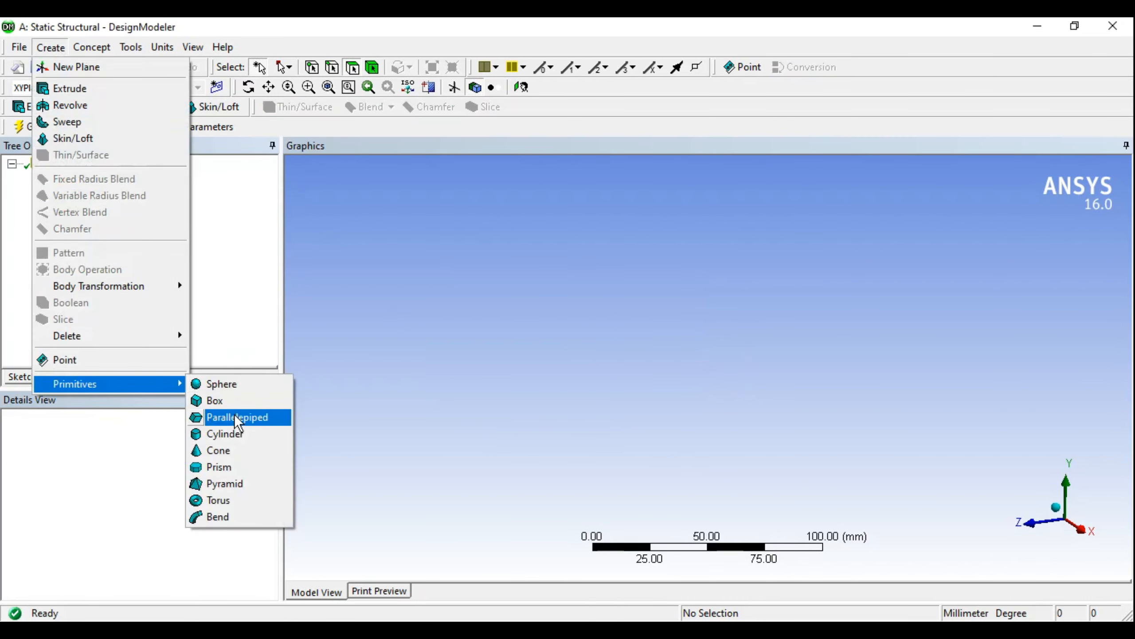
{"action": "left_click", "coordinate": [239, 418]}
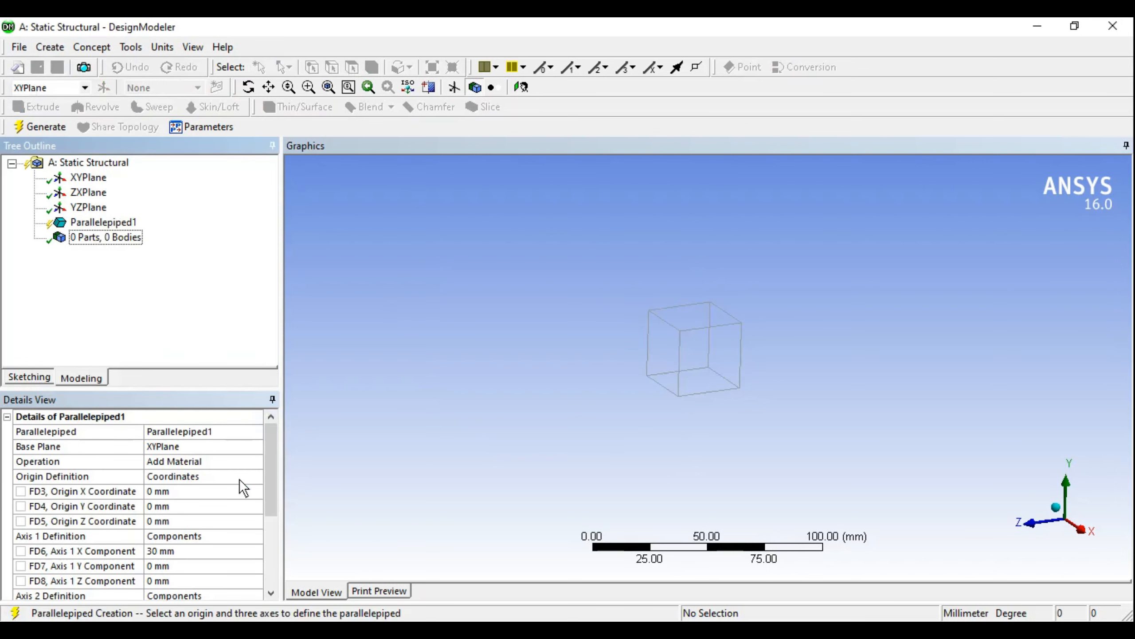
{"action": "scroll", "coordinate": [271, 517], "scroll_direction": "down", "scroll_amount": 3}
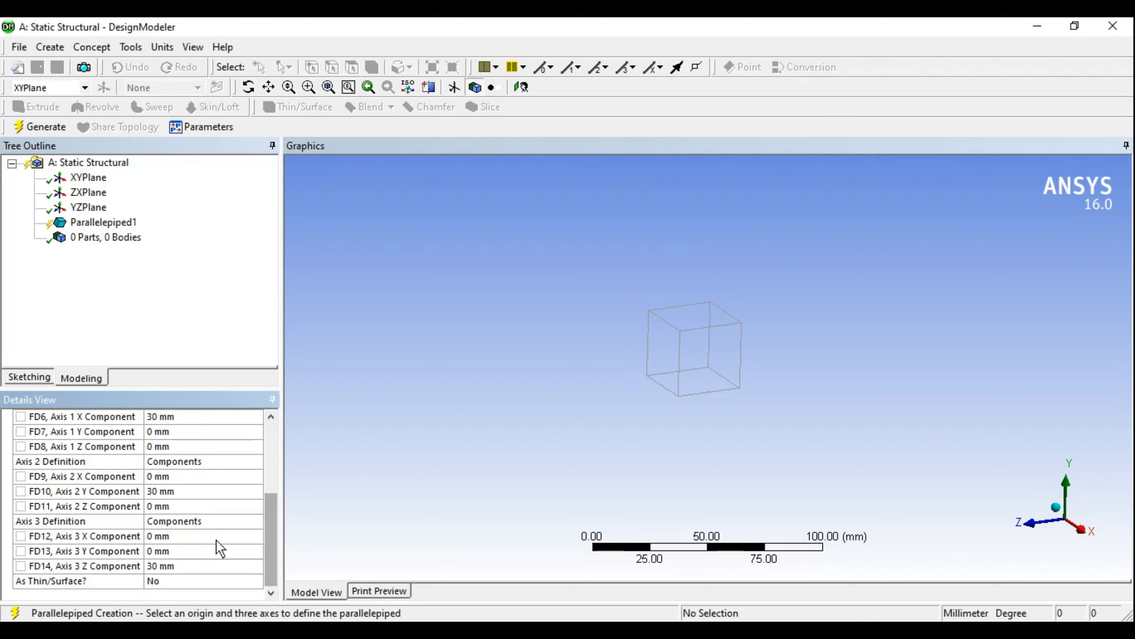
{"action": "left_click_drag", "start_coordinate": [271, 528], "coordinate": [282, 427]}
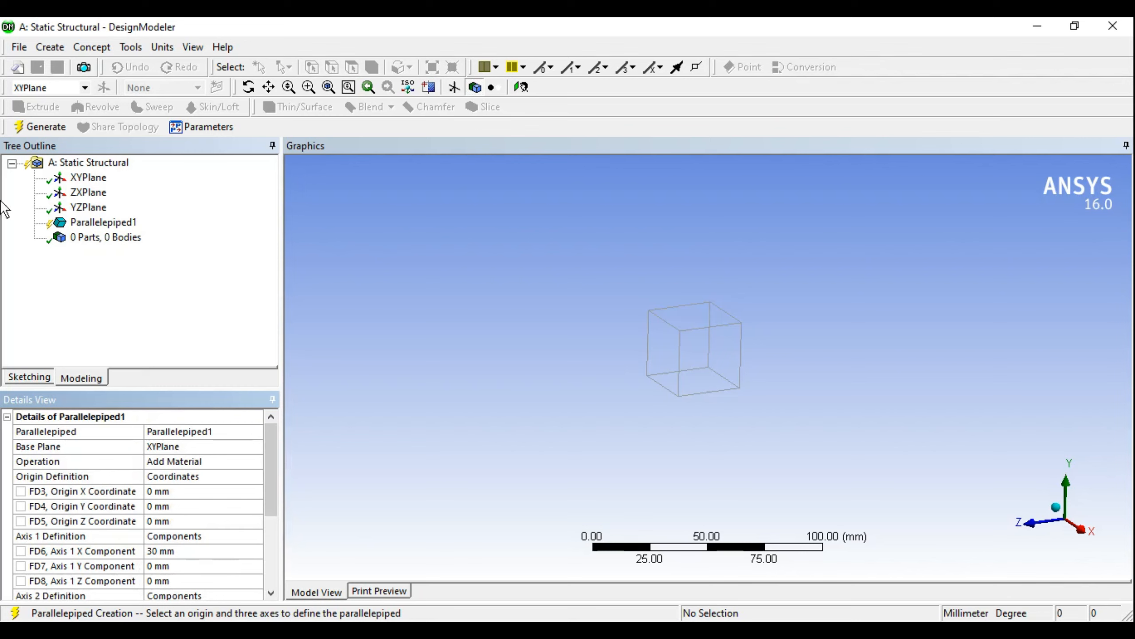
{"action": "middle_click_drag", "start_coordinate": [705, 385], "coordinate": [699, 350]}
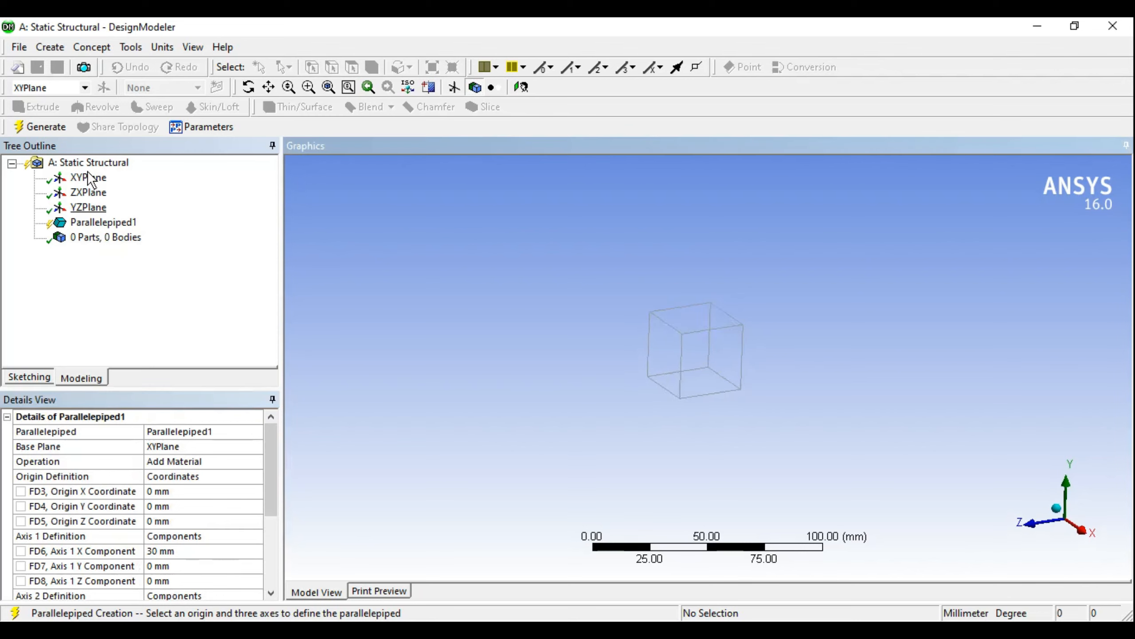
{"action": "left_click", "coordinate": [43, 127]}
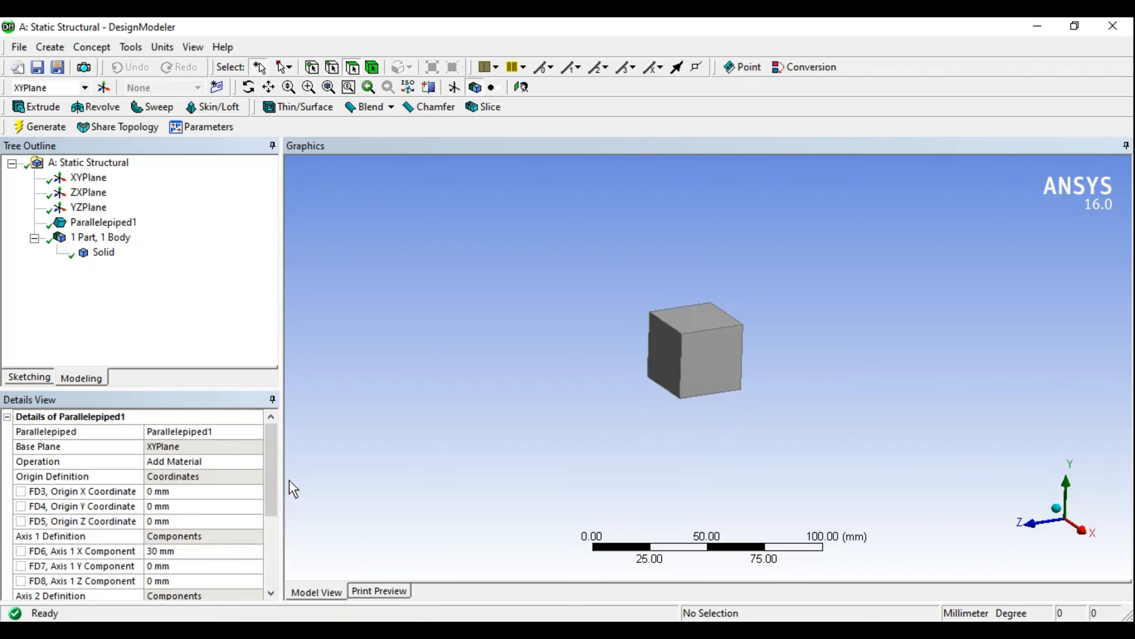
Step: Set the parallelepiped's axis 2 Y component to 5 mm and regenerate the solid
{"action": "left_click_drag", "start_coordinate": [270, 463], "coordinate": [262, 524]}
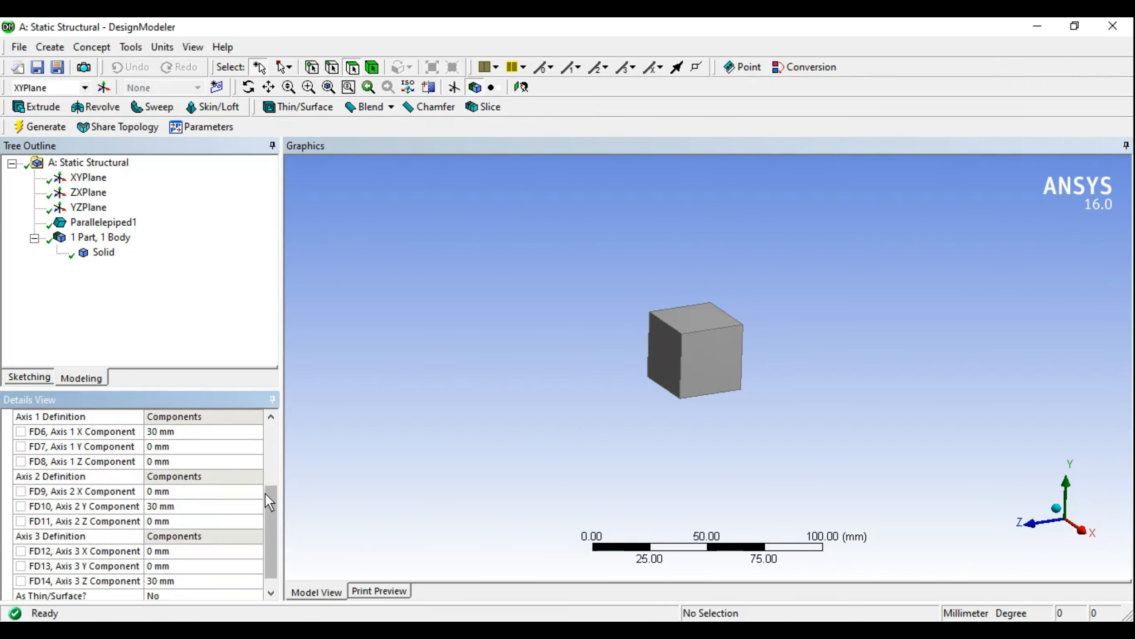
{"action": "left_click", "coordinate": [261, 505]}
{"action": "scroll", "coordinate": [275, 483], "scroll_direction": "up", "scroll_amount": 2}
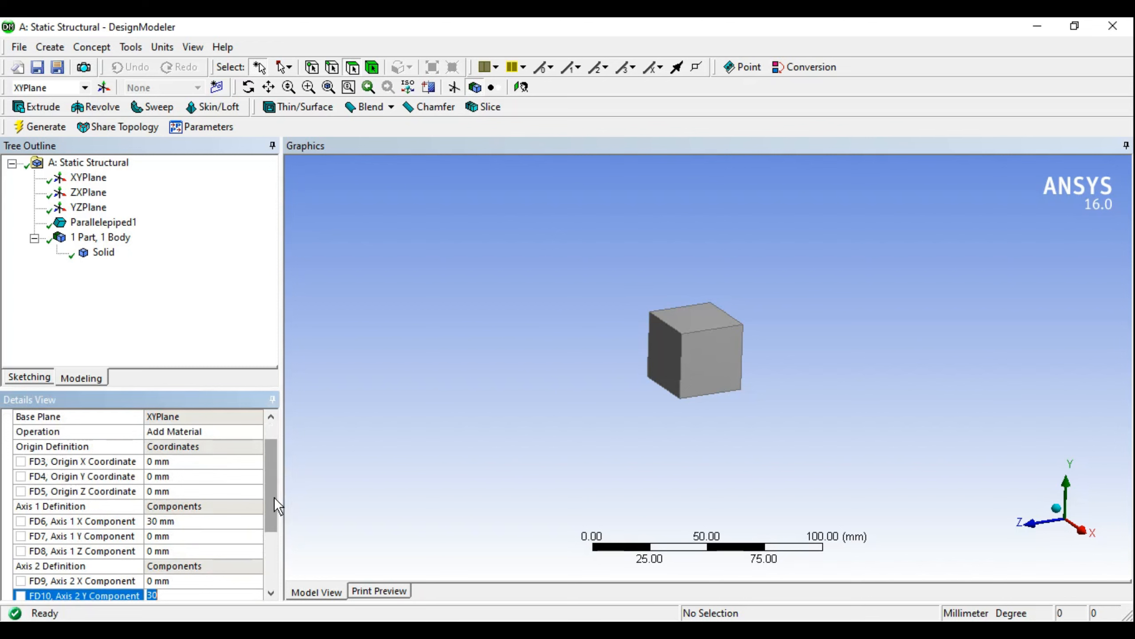
{"action": "left_click_drag", "start_coordinate": [274, 497], "coordinate": [271, 545]}
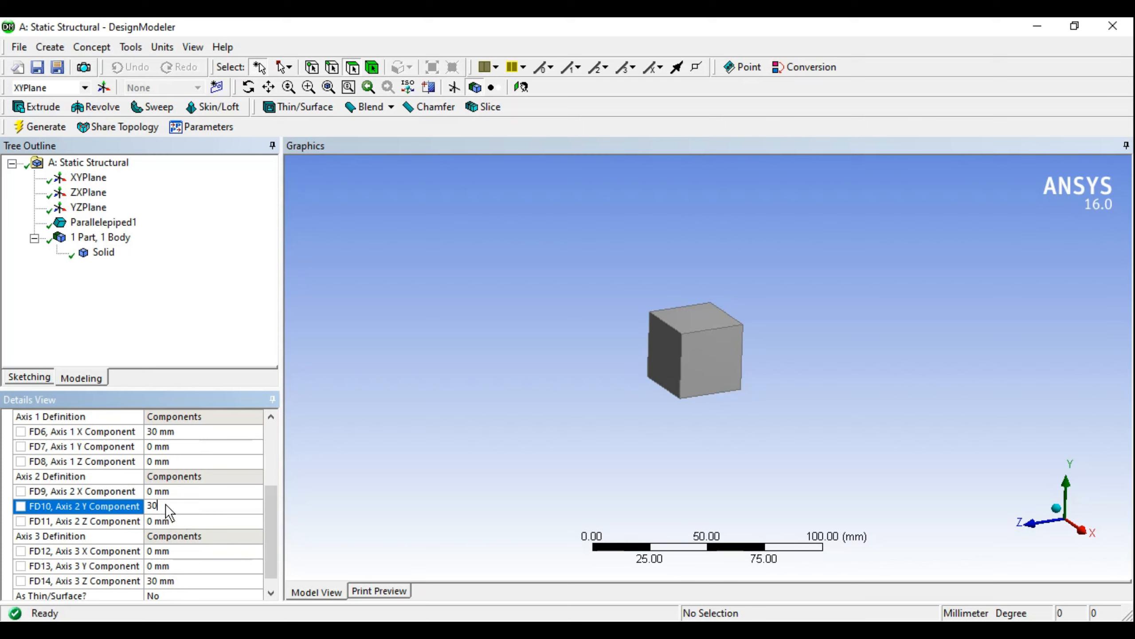
{"action": "key", "text": "Return"}
{"action": "left_click", "coordinate": [51, 127]}
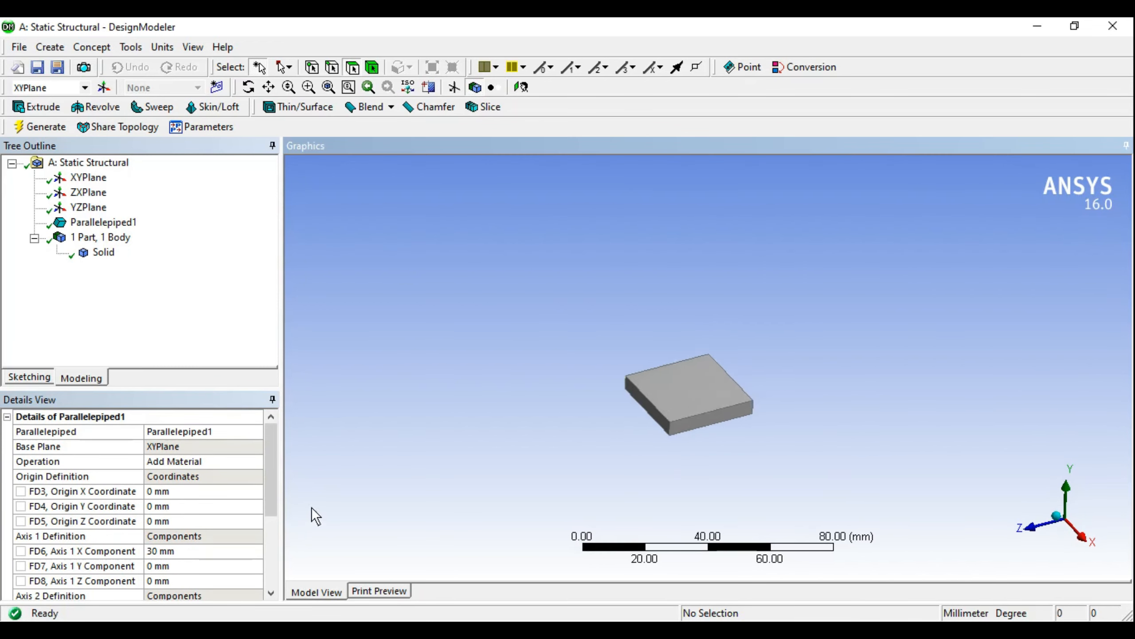
Step: Set the parallelepiped's axis 2 Y component to 50 mm and regenerate the solid
{"action": "left_click_drag", "start_coordinate": [273, 470], "coordinate": [269, 529]}
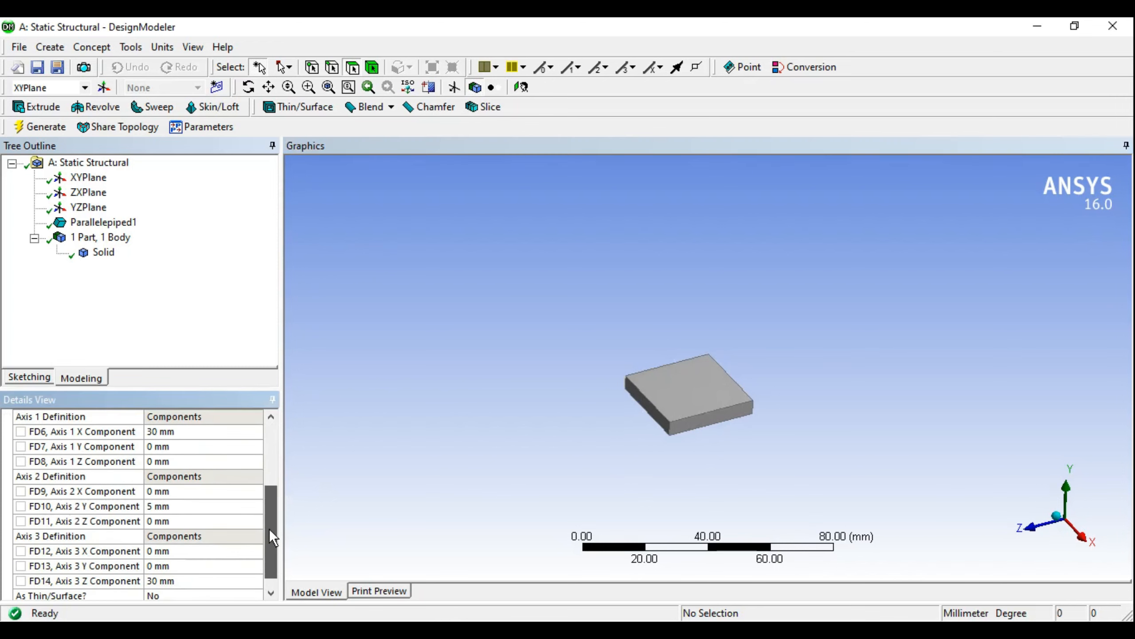
{"action": "left_click", "coordinate": [175, 510]}
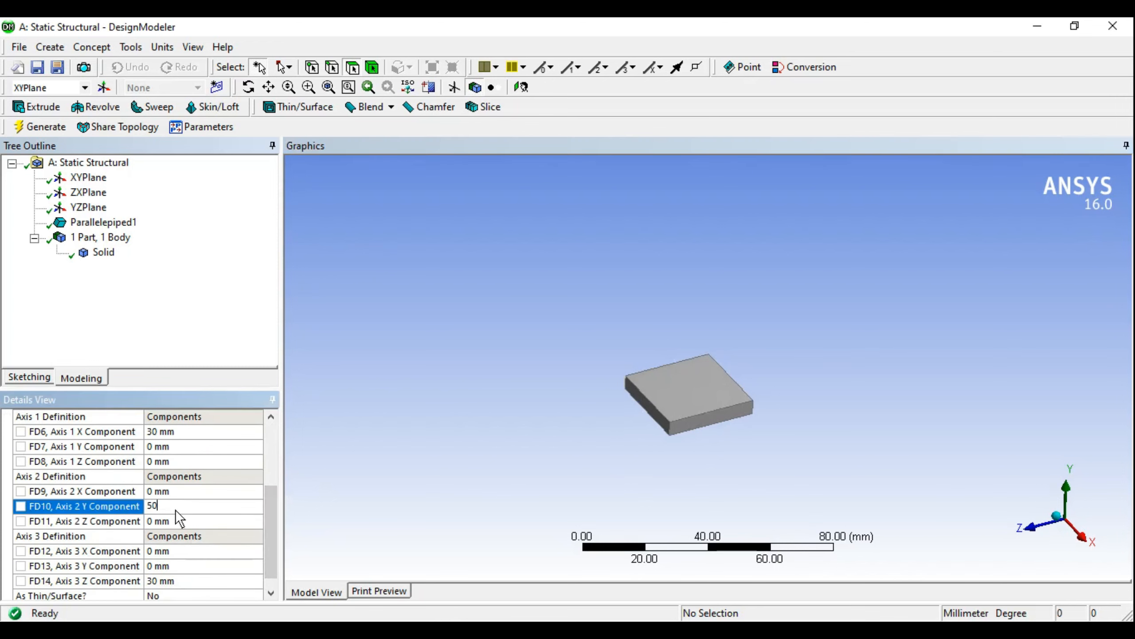
{"action": "type", "text": "50"}
{"action": "key", "text": "Return"}
{"action": "left_click", "coordinate": [44, 127]}
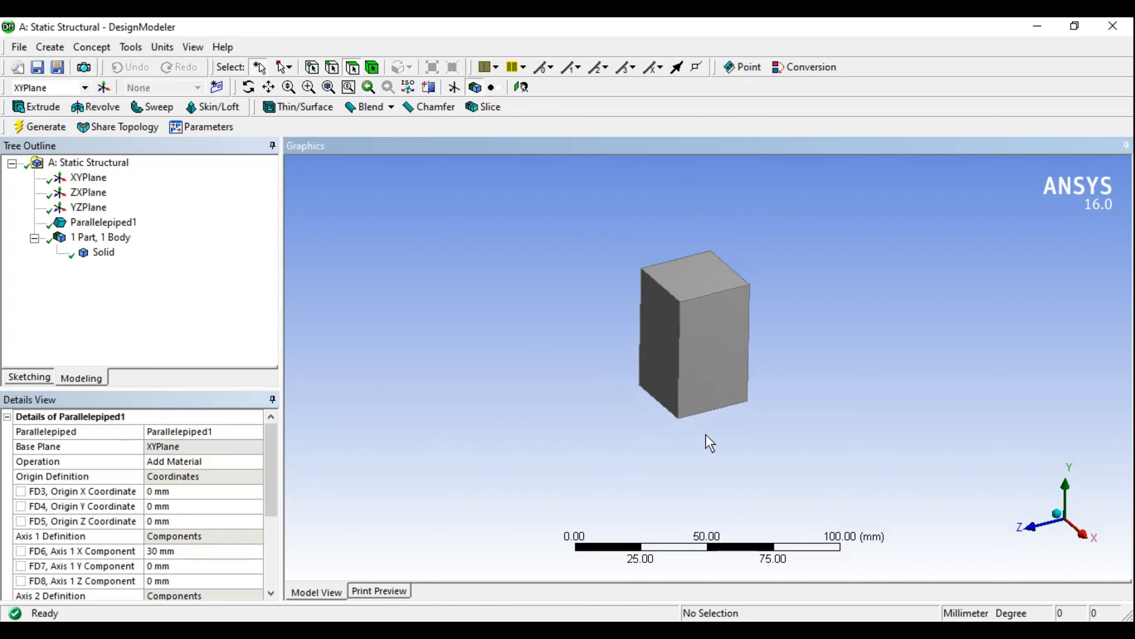
Step: Set the parallelepiped's axis 3 Z component to 60 mm and regenerate the solid
{"action": "scroll", "coordinate": [273, 528], "scroll_direction": "down", "scroll_amount": 3}
{"action": "left_click", "coordinate": [190, 568]}
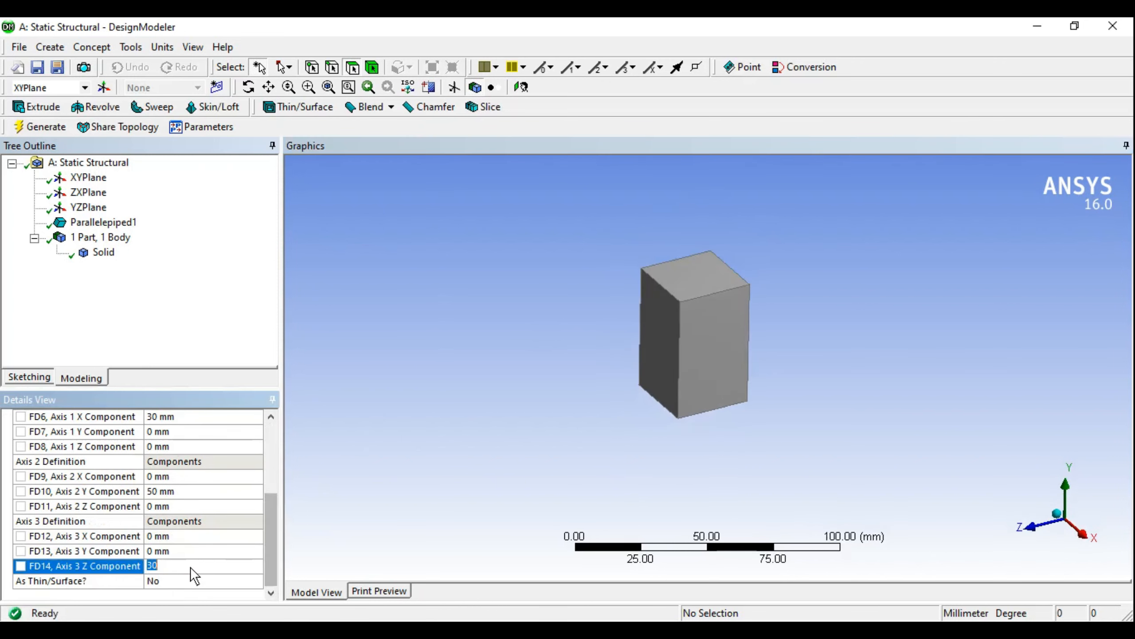
{"action": "type", "text": "60"}
{"action": "key", "text": "Return"}
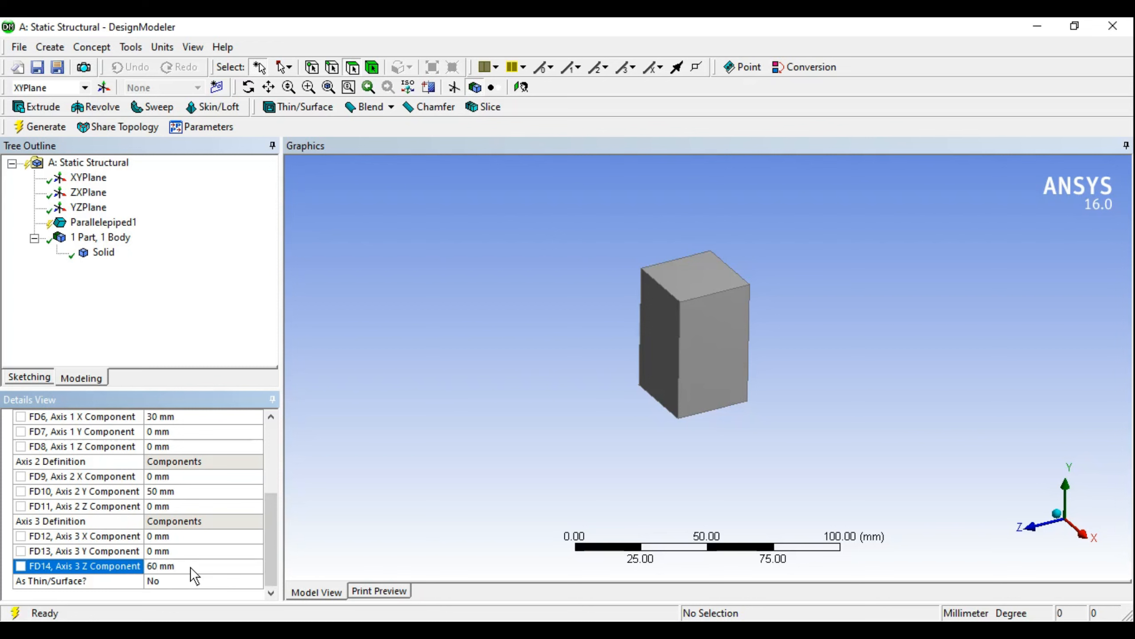
{"action": "left_click", "coordinate": [36, 128]}
{"action": "middle_click_drag", "start_coordinate": [724, 389], "coordinate": [753, 383]}
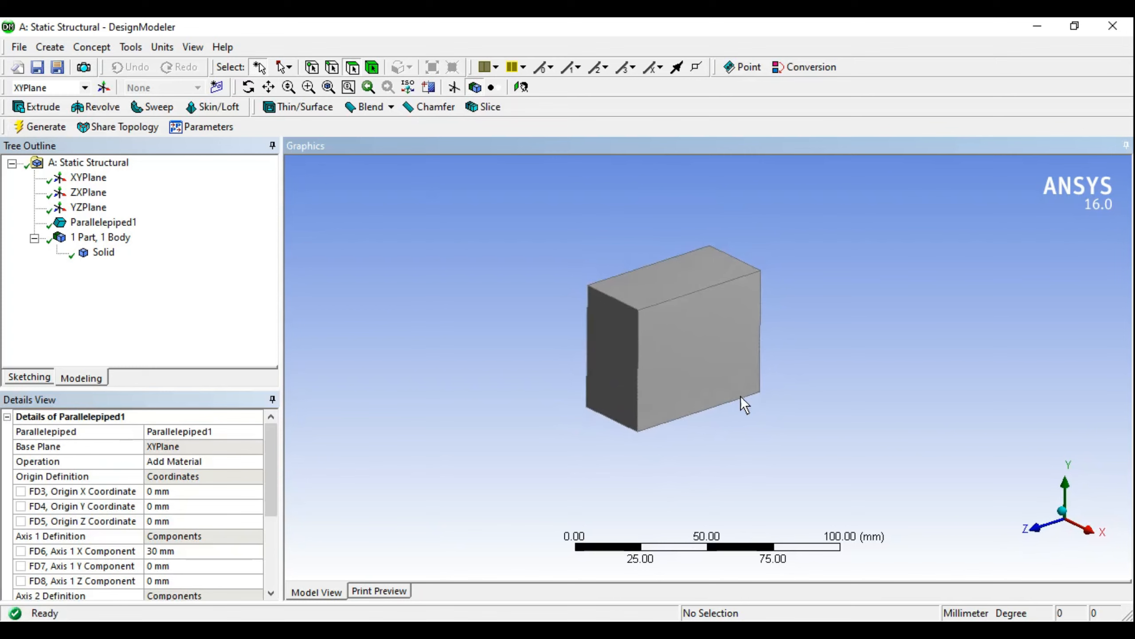
Step: Skew the parallelepiped by setting its axis 1 Y component to 20 mm, and regenerate the solid
{"action": "left_click_drag", "start_coordinate": [275, 483], "coordinate": [272, 541]}
{"action": "left_click", "coordinate": [174, 463]}
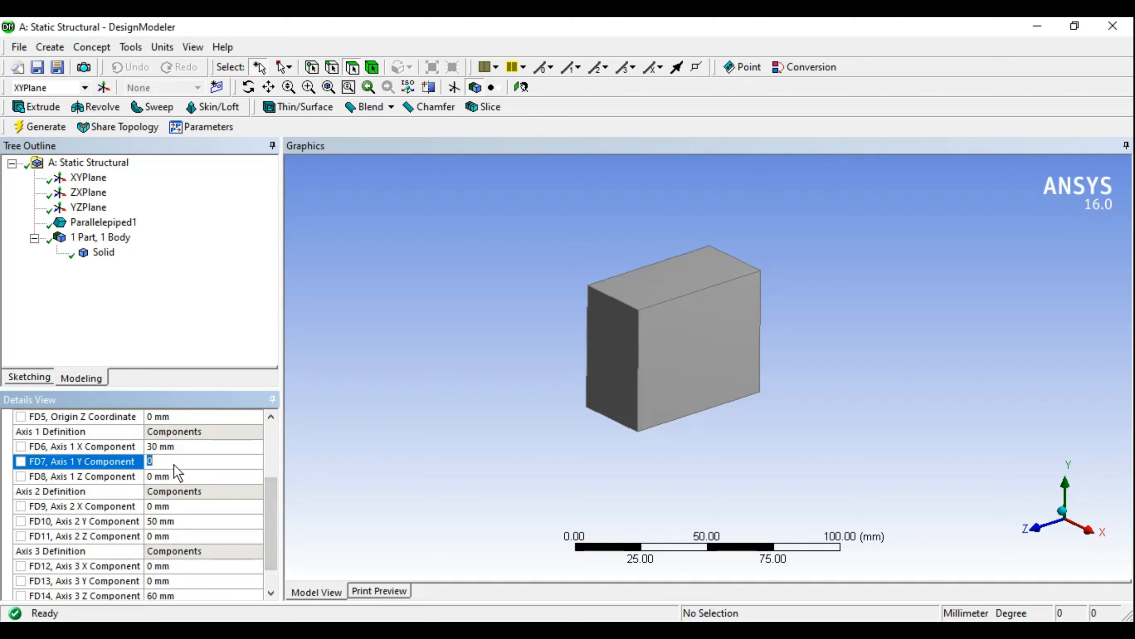
{"action": "type", "text": "20"}
{"action": "key", "text": "Return"}
{"action": "left_click", "coordinate": [44, 127]}
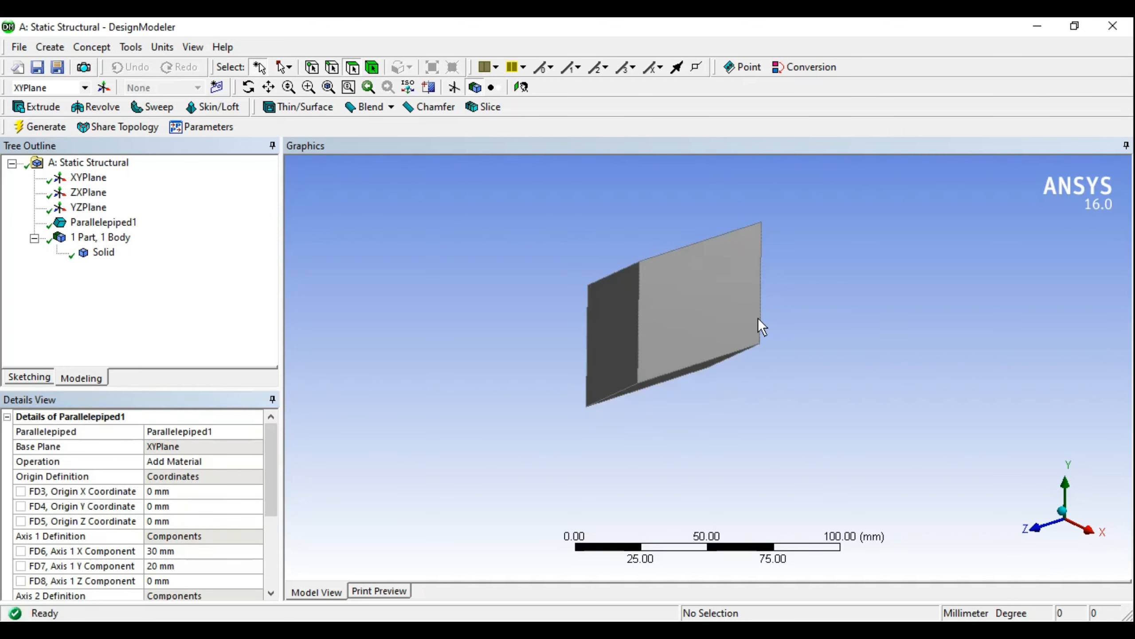
{"action": "mouse_move", "coordinate": [758, 319]}
{"action": "middle_mouse_down"}
{"action": "mouse_move", "coordinate": [728, 367]}
{"action": "mouse_move", "coordinate": [775, 375]}
{"action": "mouse_move", "coordinate": [770, 347]}
{"action": "mouse_move", "coordinate": [754, 339]}
{"action": "middle_mouse_up"}
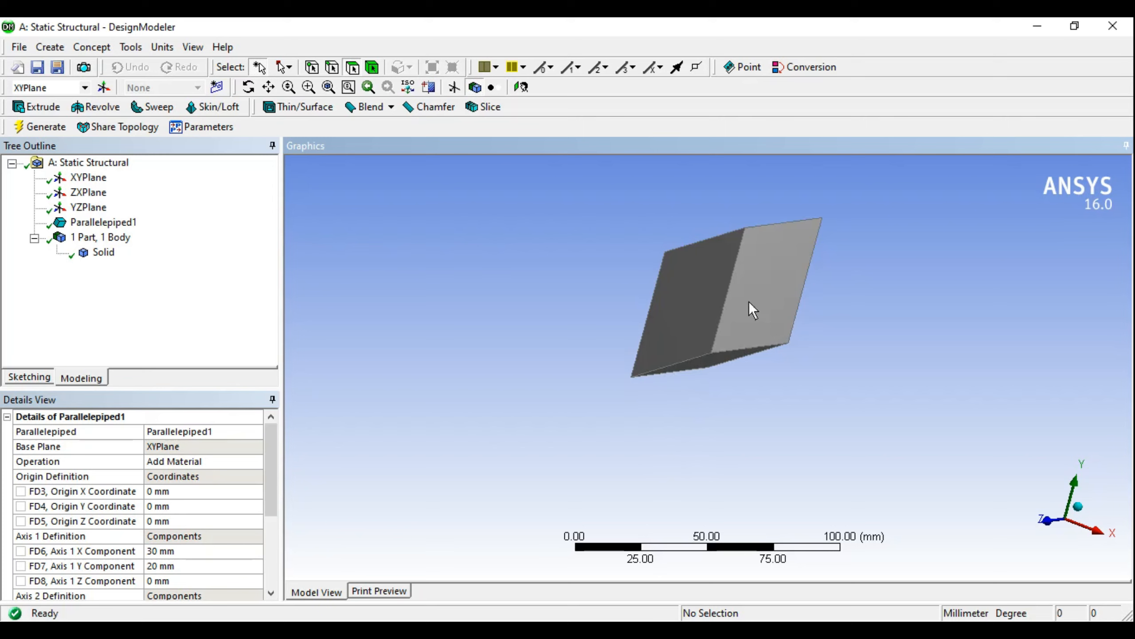
{"action": "middle_click_drag", "start_coordinate": [749, 302], "coordinate": [659, 337]}
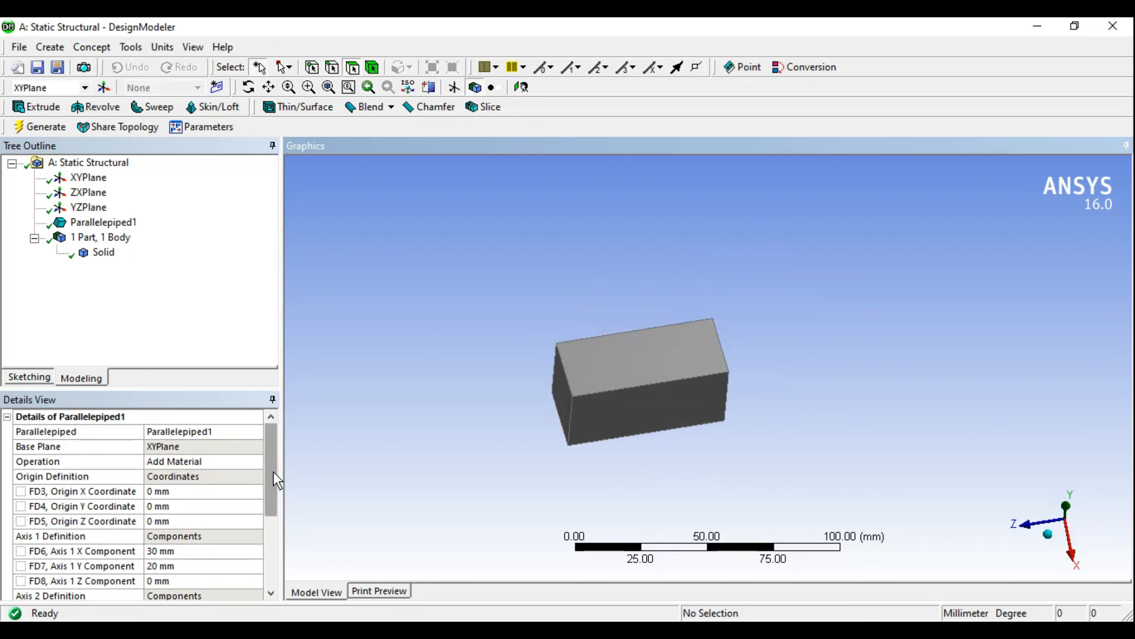
Step: Set the parallelepiped's axis 2 Z component to 30 mm and regenerate the solid
{"action": "left_click_drag", "start_coordinate": [274, 473], "coordinate": [270, 545]}
{"action": "left_click", "coordinate": [170, 507]}
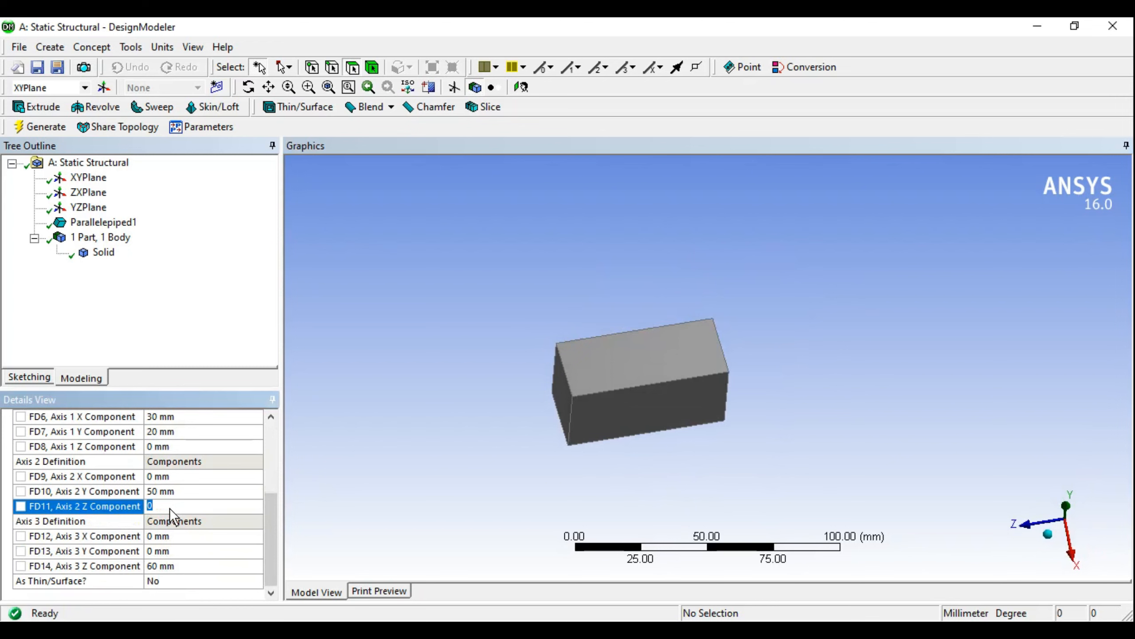
{"action": "type", "text": "30"}
{"action": "key", "text": "Return"}
{"action": "left_click", "coordinate": [46, 127]}
{"action": "middle_click_drag", "start_coordinate": [754, 337], "coordinate": [706, 337]}
Step: Delete the parallelepiped feature from the model and confirm the deletion
{"action": "right_click", "coordinate": [111, 225]}
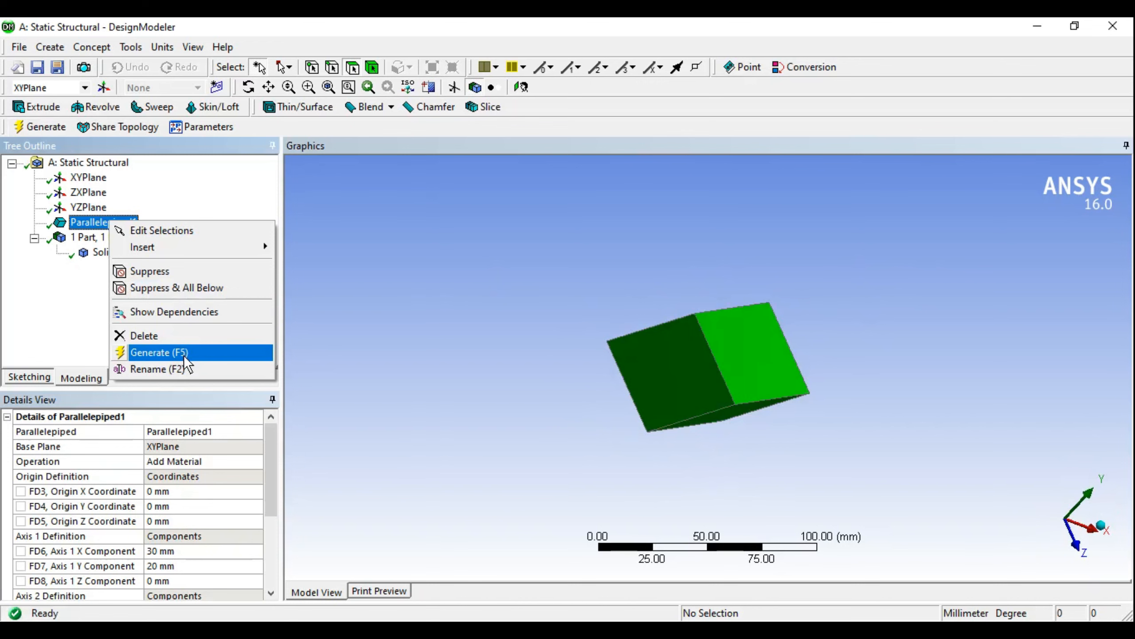
{"action": "left_click", "coordinate": [174, 338]}
{"action": "left_click", "coordinate": [545, 383]}
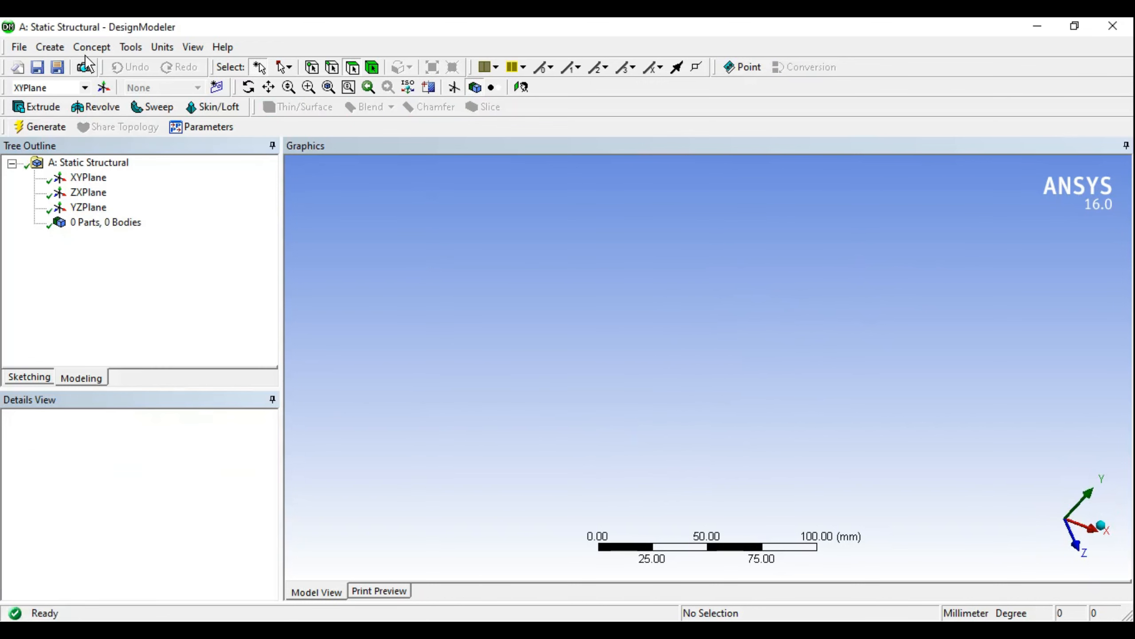
Step: Insert a cylinder primitive on the XY plane
{"action": "left_click", "coordinate": [50, 47]}
{"action": "mouse_move", "coordinate": [136, 389]}
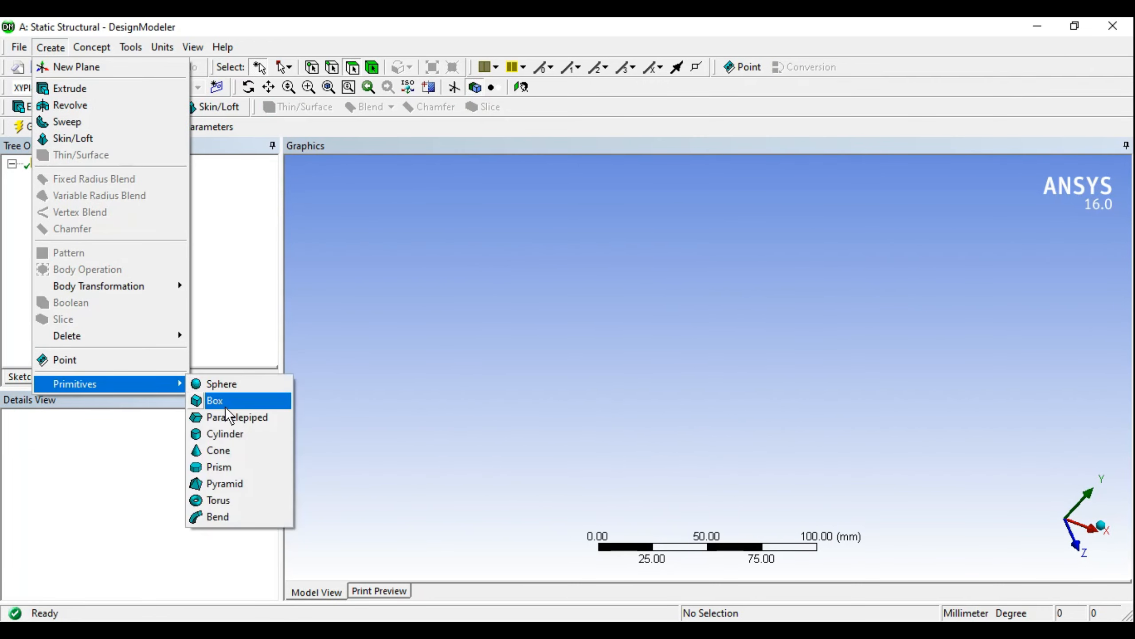
{"action": "left_click", "coordinate": [233, 431]}
{"action": "middle_click_drag", "start_coordinate": [610, 398], "coordinate": [718, 366]}
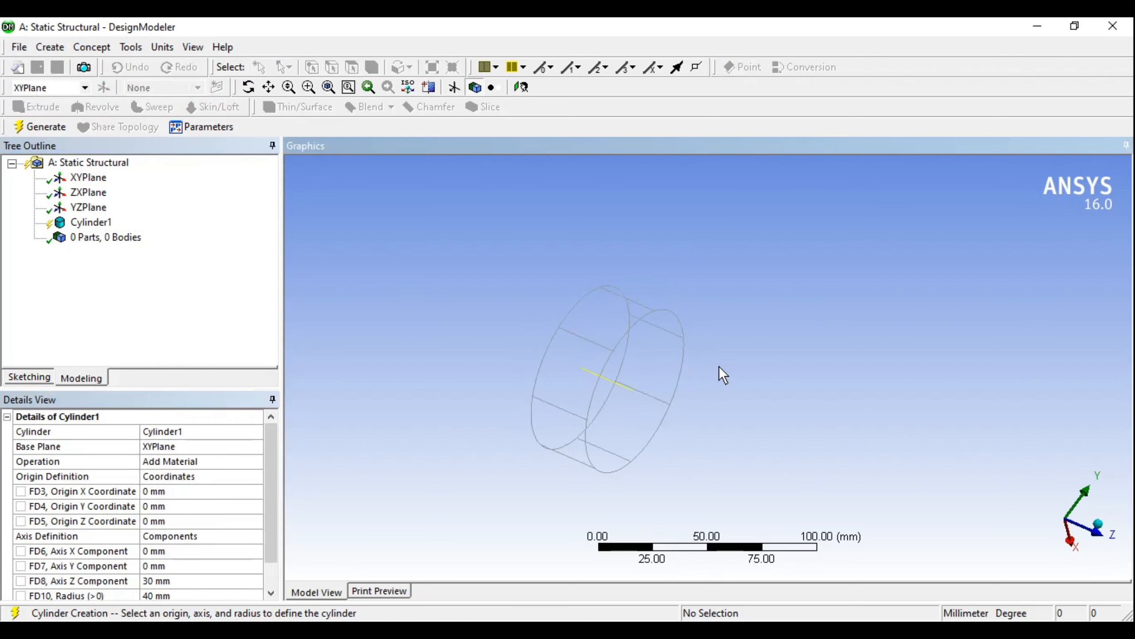
Step: Set the cylinder's axis Z component to 60 mm and generate the solid
{"action": "left_click_drag", "start_coordinate": [268, 490], "coordinate": [268, 517]}
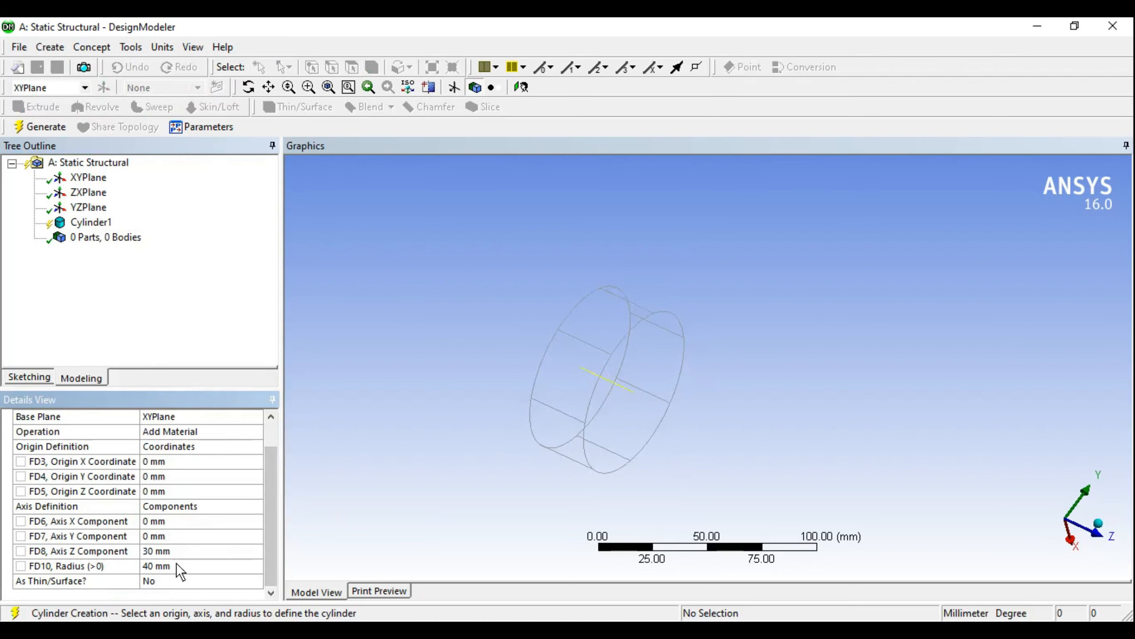
{"action": "left_click", "coordinate": [161, 564]}
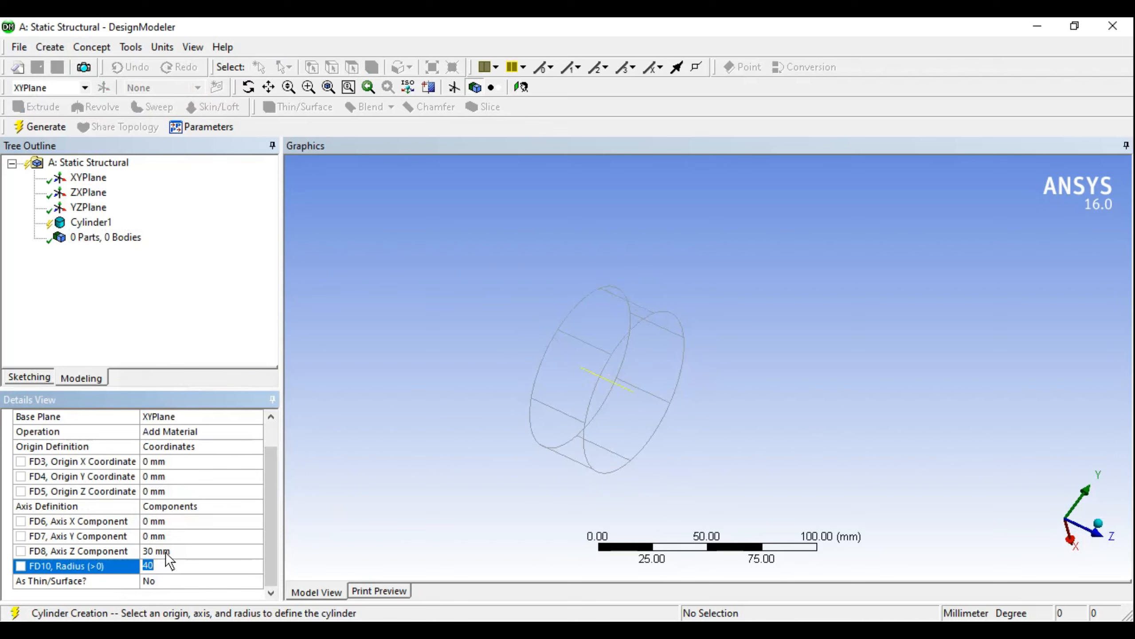
{"action": "left_click", "coordinate": [165, 552]}
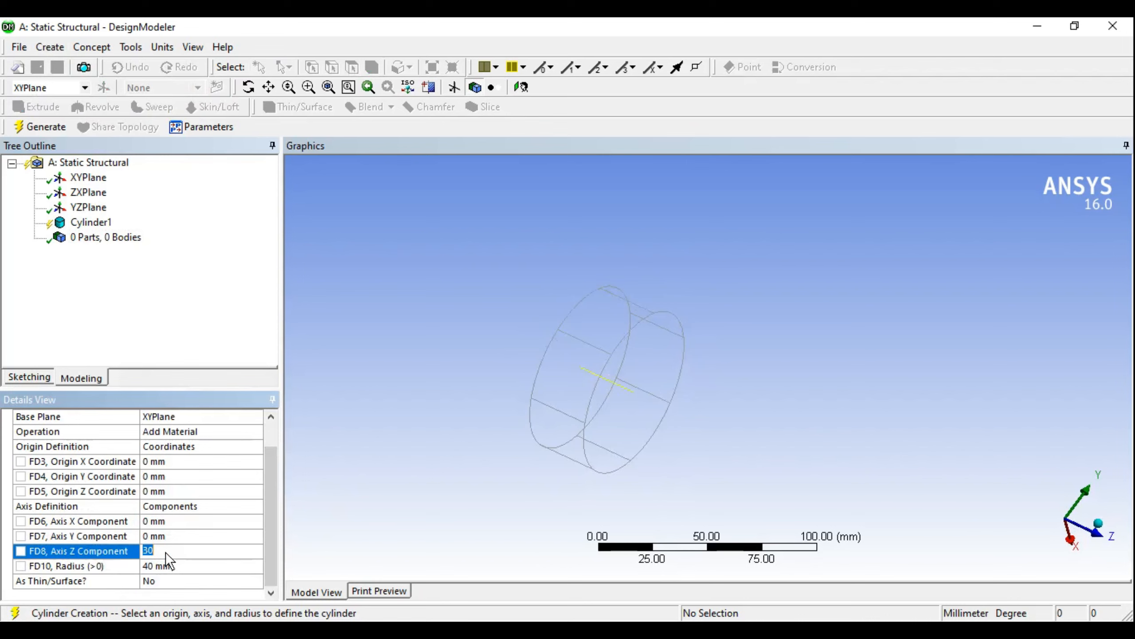
{"action": "type", "text": "60"}
{"action": "key", "text": "Return"}
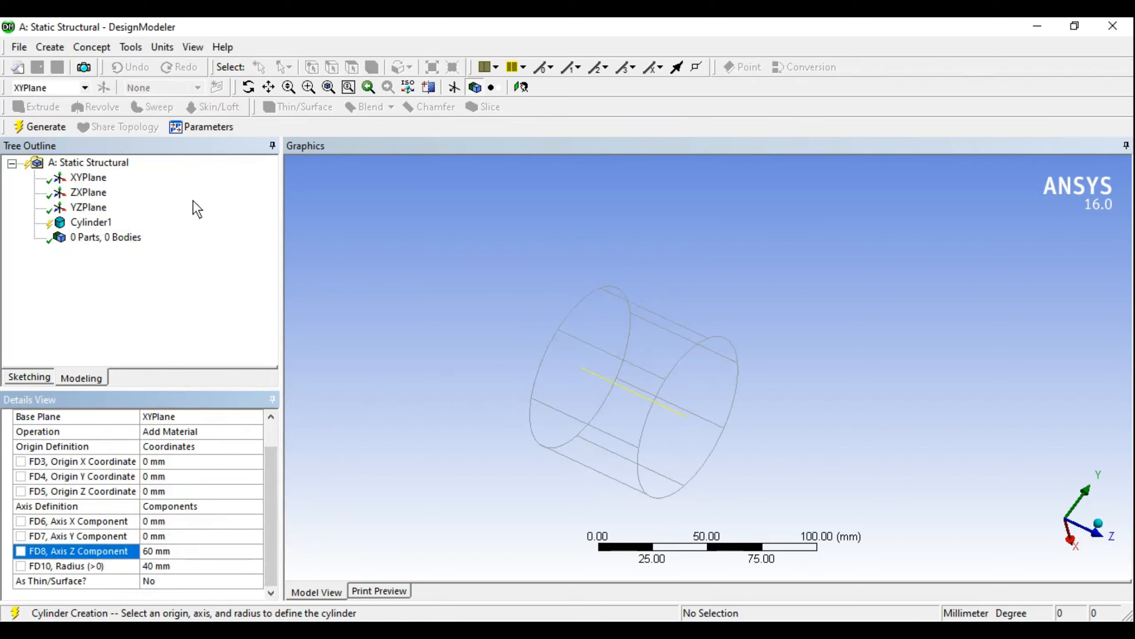
{"action": "left_click", "coordinate": [52, 126]}
{"action": "middle_click_drag", "start_coordinate": [545, 322], "coordinate": [798, 356]}
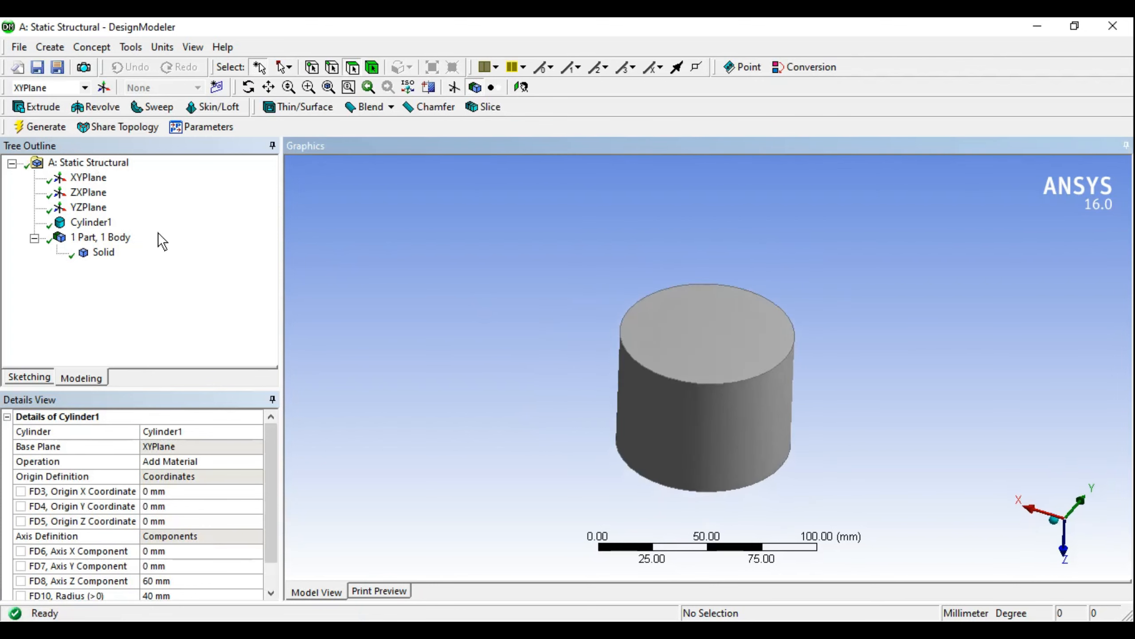
Step: Delete the cylinder feature from the model and confirm the deletion
{"action": "right_click", "coordinate": [105, 222]}
{"action": "left_click", "coordinate": [143, 332]}
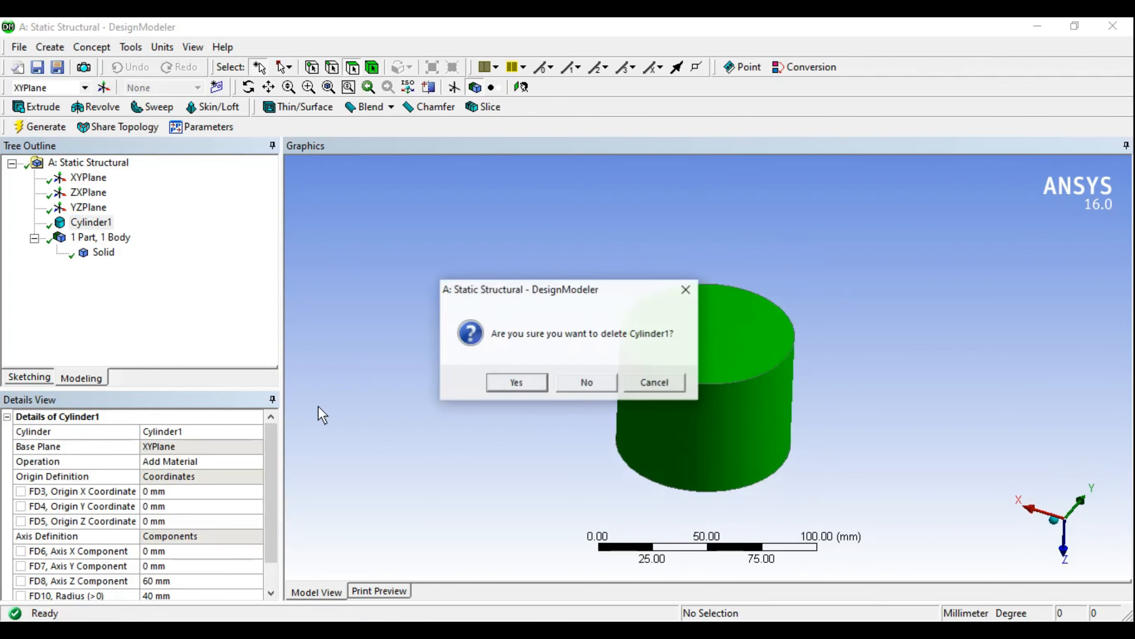
{"action": "left_click", "coordinate": [519, 383]}
Step: Insert a cone primitive on the XY plane
{"action": "left_click", "coordinate": [50, 47]}
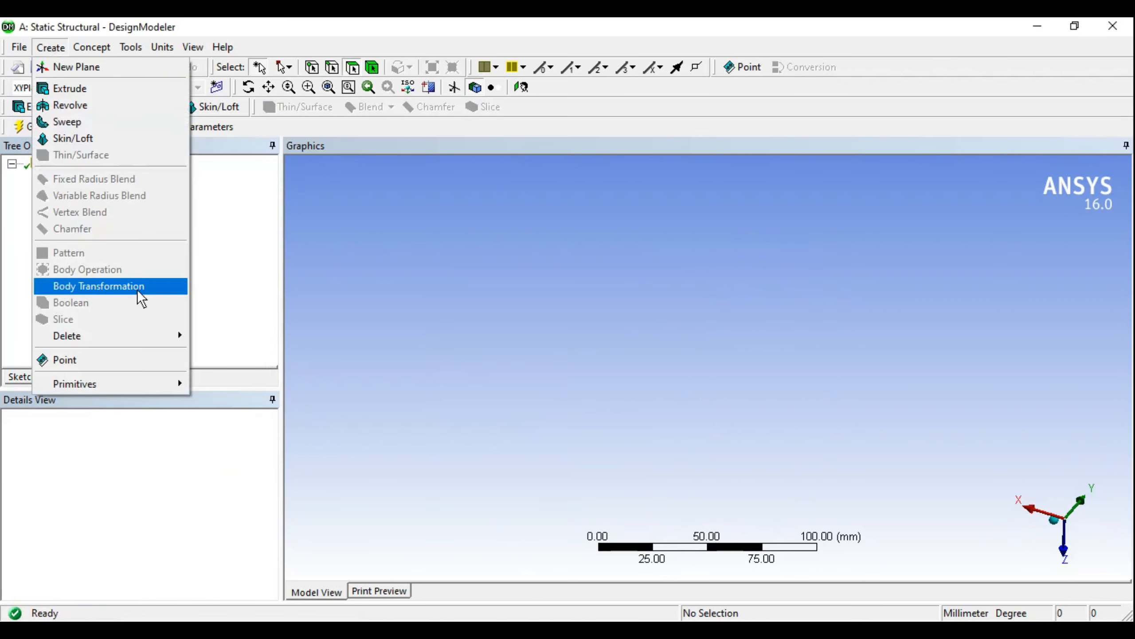
{"action": "mouse_move", "coordinate": [128, 389]}
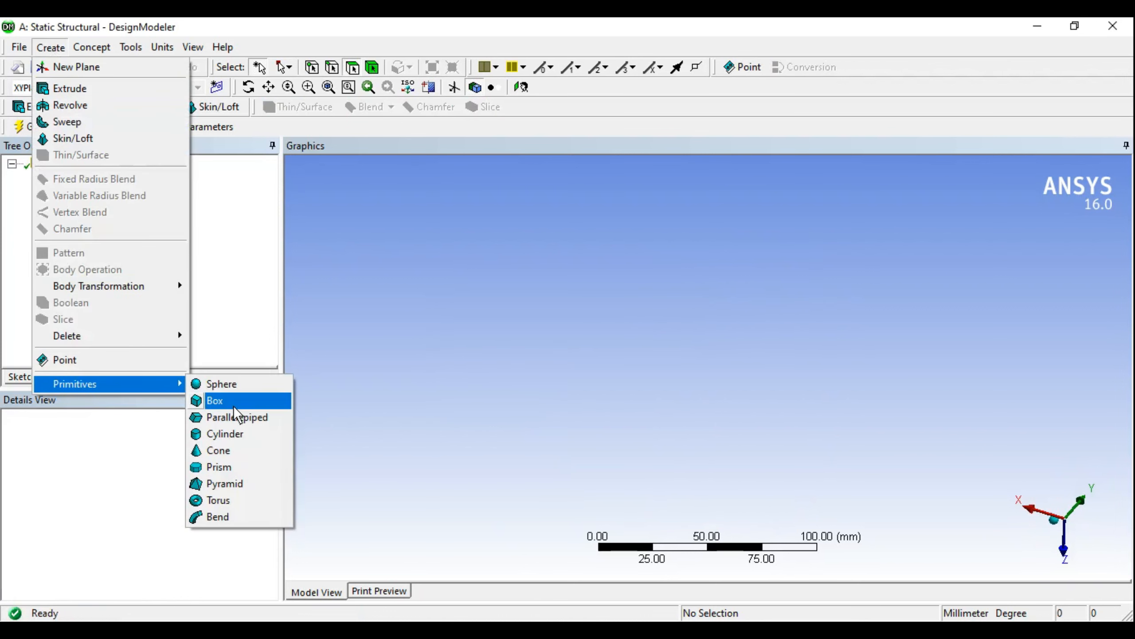
{"action": "left_click", "coordinate": [235, 452]}
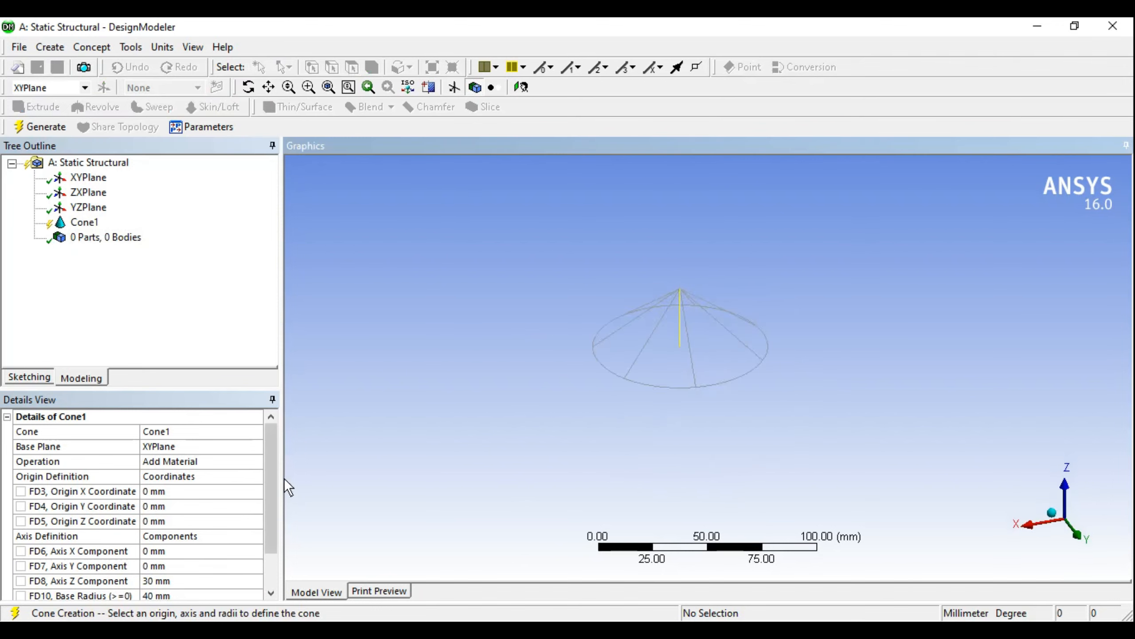
Step: Set the cone's axis Z component to 70 mm and generate the solid
{"action": "scroll", "coordinate": [275, 537], "scroll_direction": "down", "scroll_amount": 1}
{"action": "left_click", "coordinate": [170, 537]}
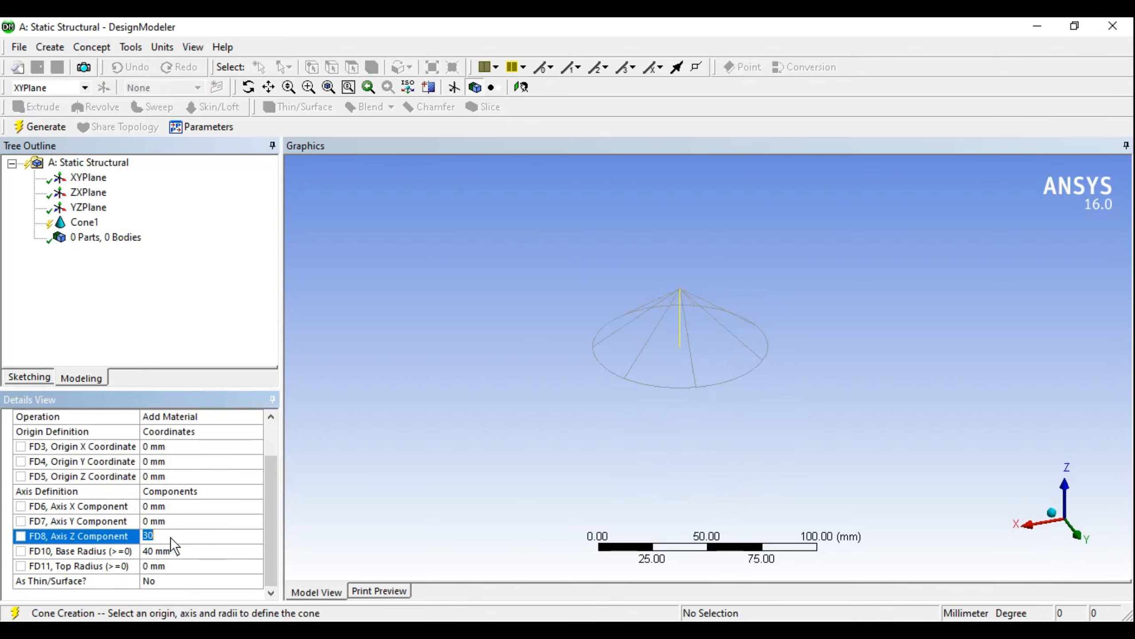
{"action": "type", "text": "70"}
{"action": "key", "text": "Return"}
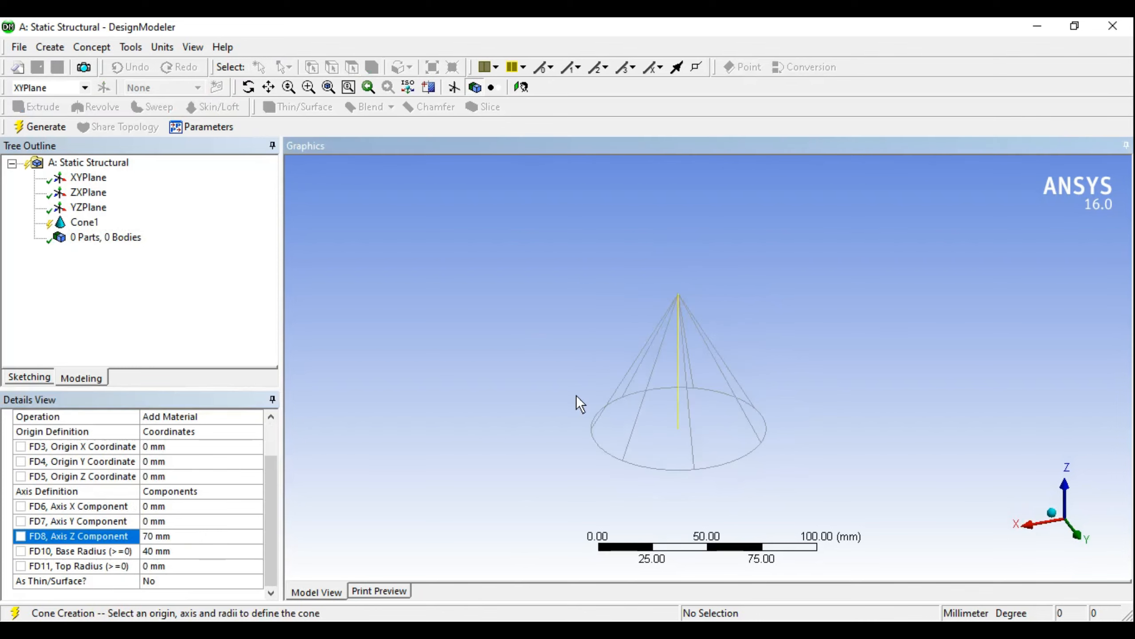
{"action": "left_click", "coordinate": [40, 127]}
{"action": "mouse_move", "coordinate": [647, 372]}
{"action": "middle_mouse_down"}
{"action": "mouse_move", "coordinate": [636, 327]}
{"action": "mouse_move", "coordinate": [685, 322]}
{"action": "mouse_move", "coordinate": [764, 337]}
{"action": "mouse_move", "coordinate": [637, 416]}
{"action": "mouse_move", "coordinate": [696, 332]}
{"action": "mouse_move", "coordinate": [750, 367]}
{"action": "middle_mouse_up"}
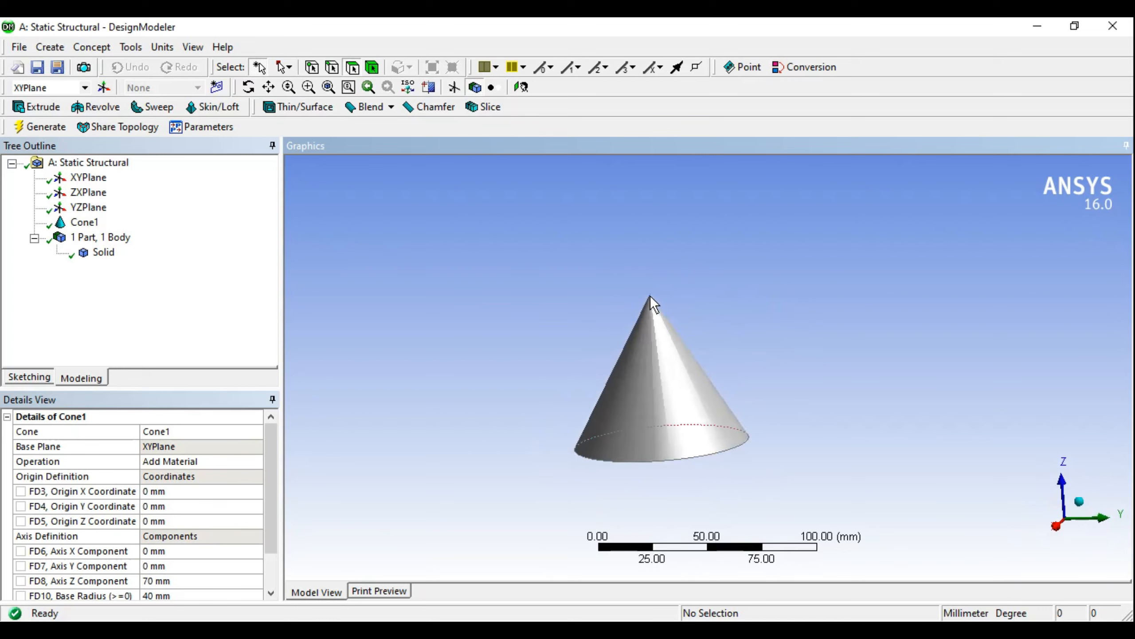
{"action": "middle_click_drag", "start_coordinate": [676, 343], "coordinate": [597, 419]}
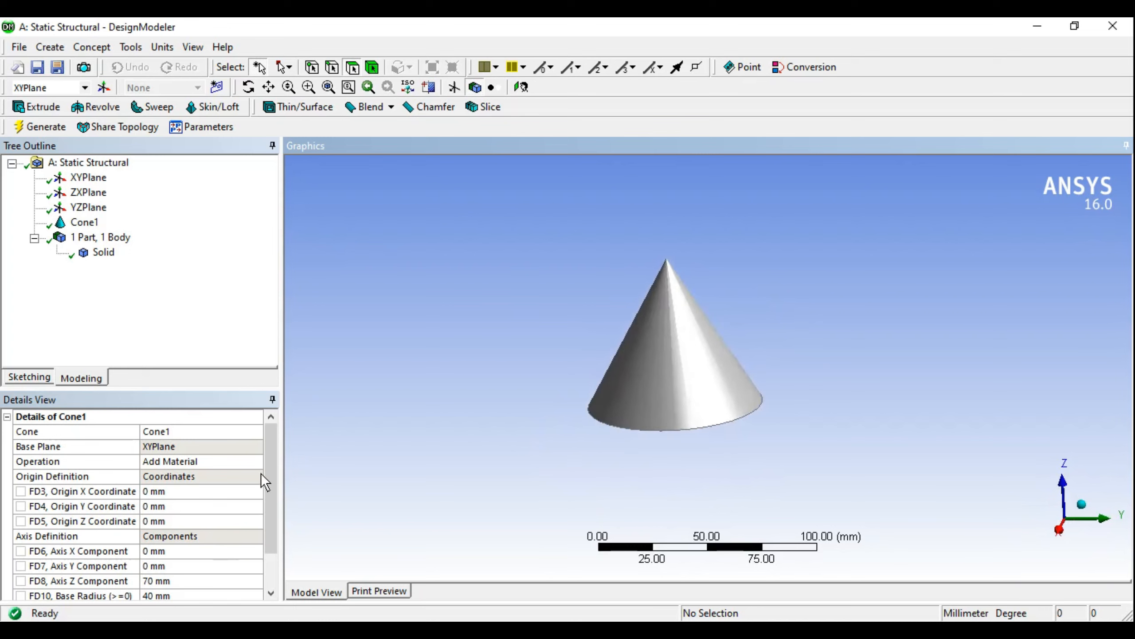
Step: Truncate the cone by setting its top radius to 10 mm and regenerate the solid
{"action": "left_click_drag", "start_coordinate": [268, 478], "coordinate": [285, 520]}
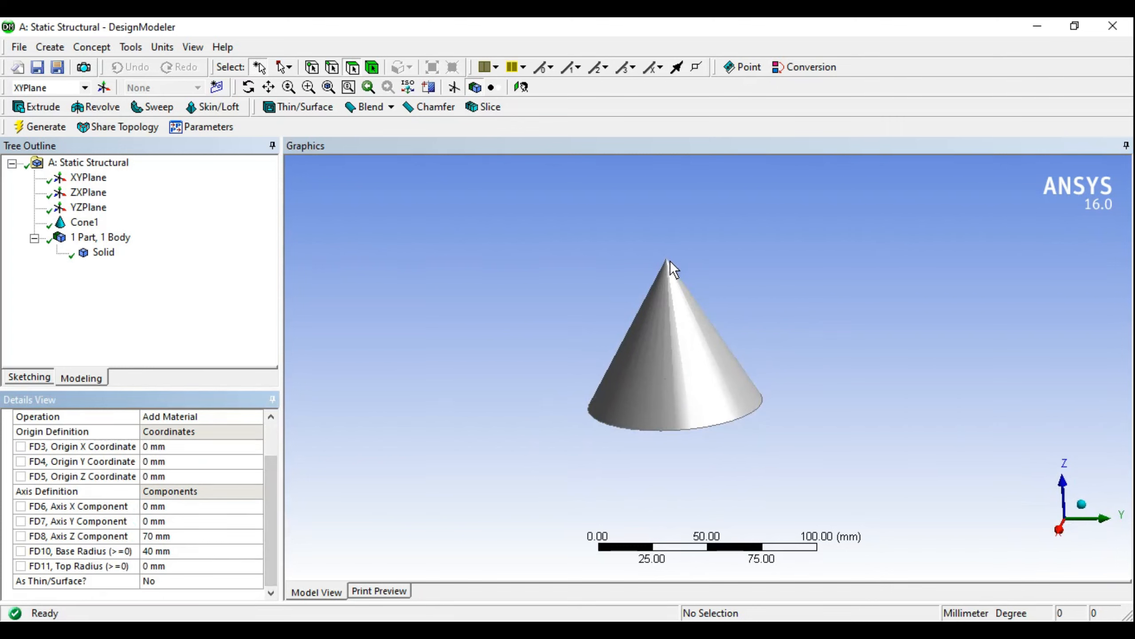
{"action": "left_click", "coordinate": [167, 566]}
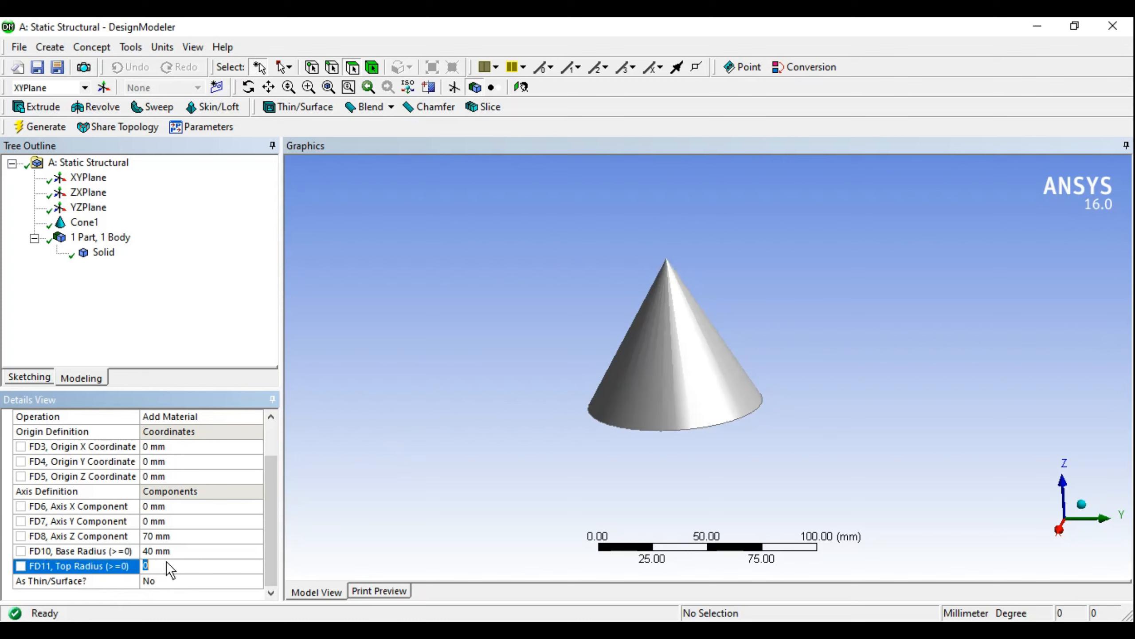
{"action": "type", "text": "10"}
{"action": "key", "text": "Return"}
{"action": "left_click", "coordinate": [43, 130]}
{"action": "middle_click_drag", "start_coordinate": [832, 273], "coordinate": [901, 275]}
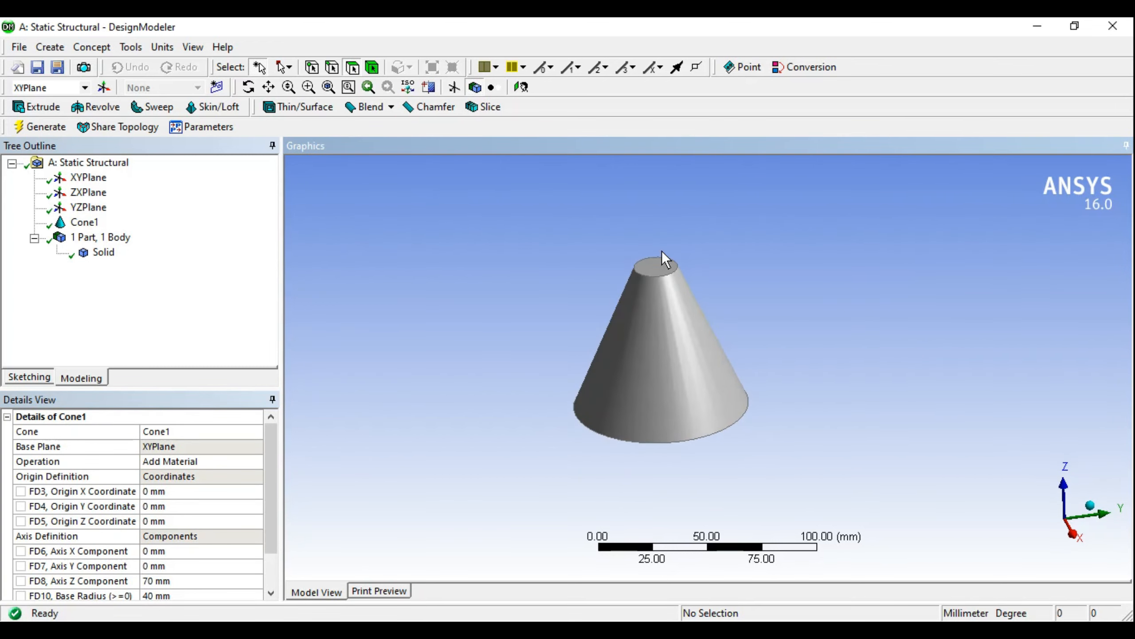
{"action": "middle_click_drag", "start_coordinate": [663, 271], "coordinate": [530, 447]}
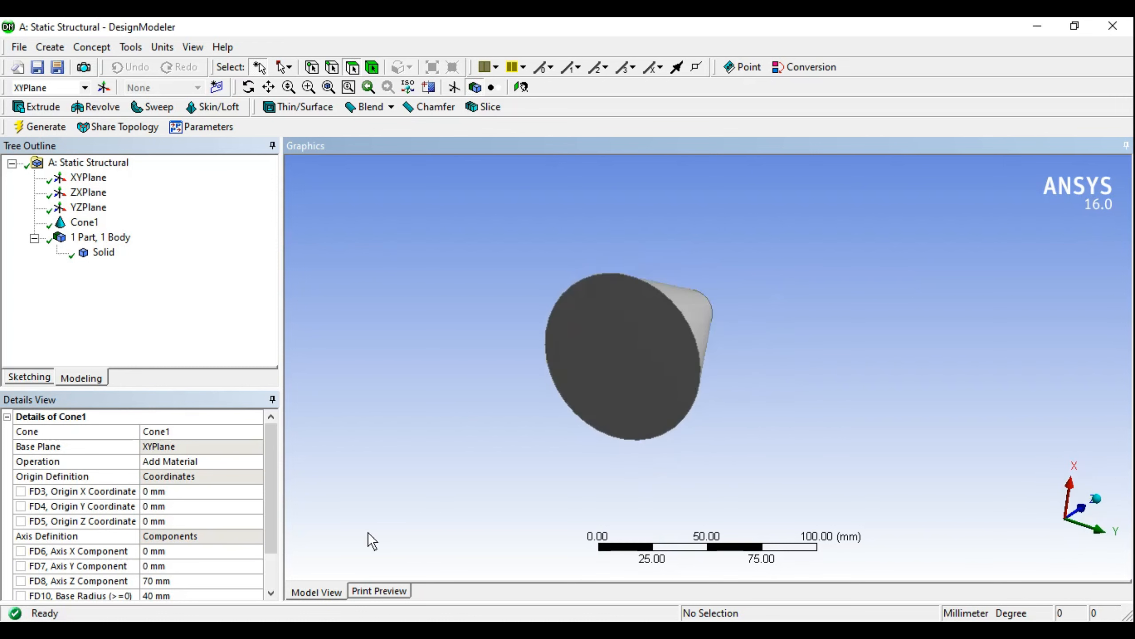
Step: Turn the truncated cone into a hollow body by setting As Thin/Surface to Yes and regenerating
{"action": "scroll", "coordinate": [274, 498], "scroll_direction": "down", "scroll_amount": 1}
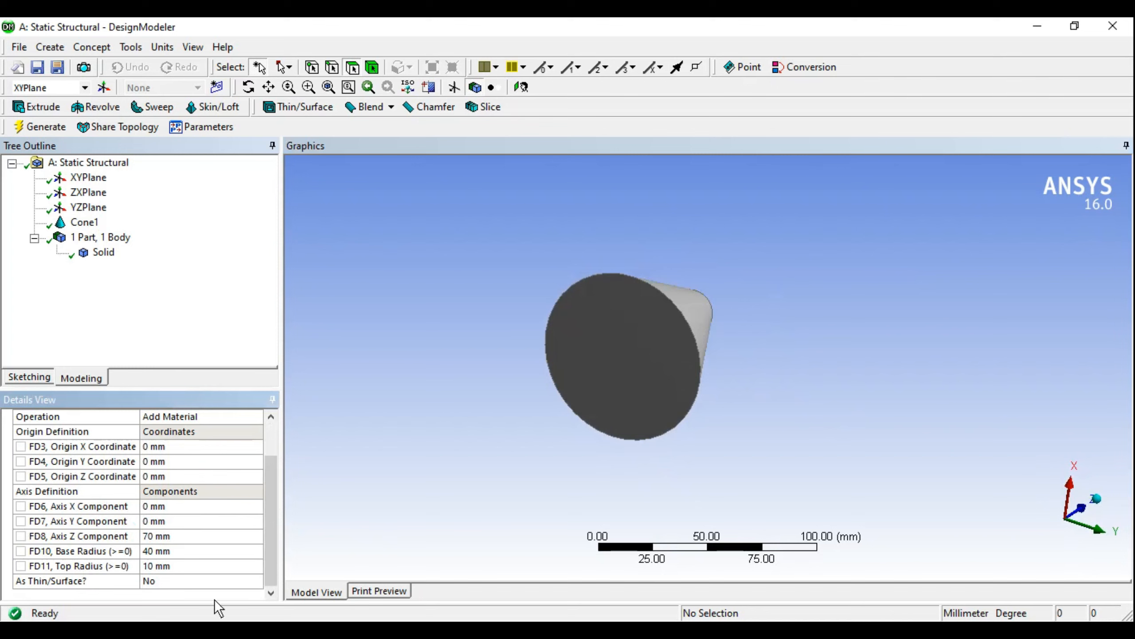
{"action": "left_click", "coordinate": [232, 580]}
{"action": "left_click", "coordinate": [258, 580]}
{"action": "left_click", "coordinate": [169, 599]}
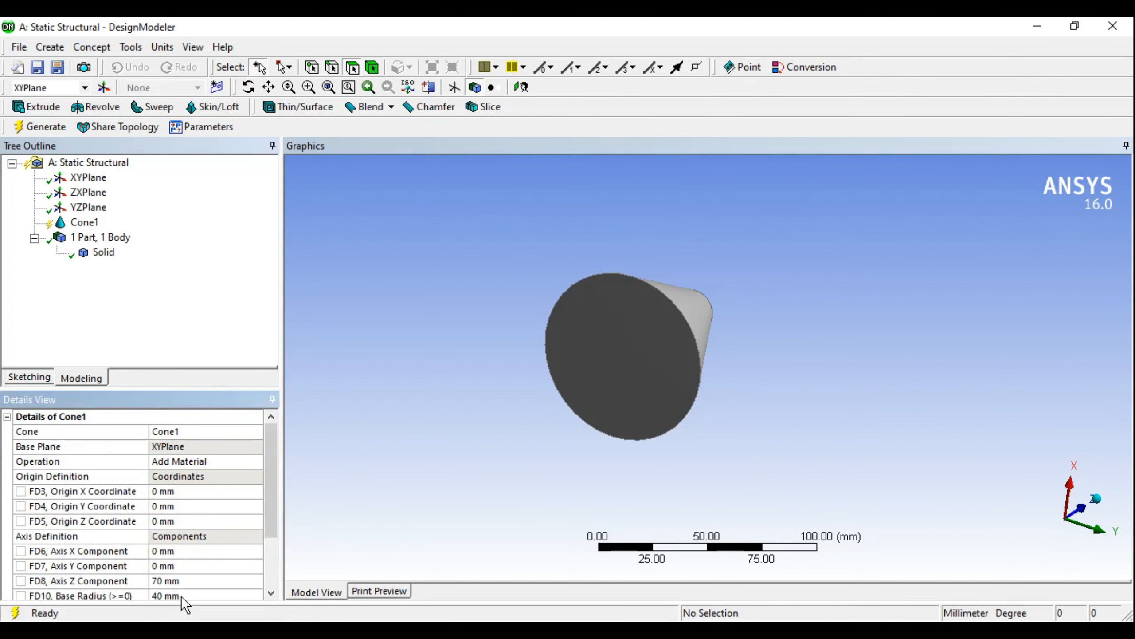
{"action": "scroll", "coordinate": [271, 560], "scroll_direction": "down", "scroll_amount": 2}
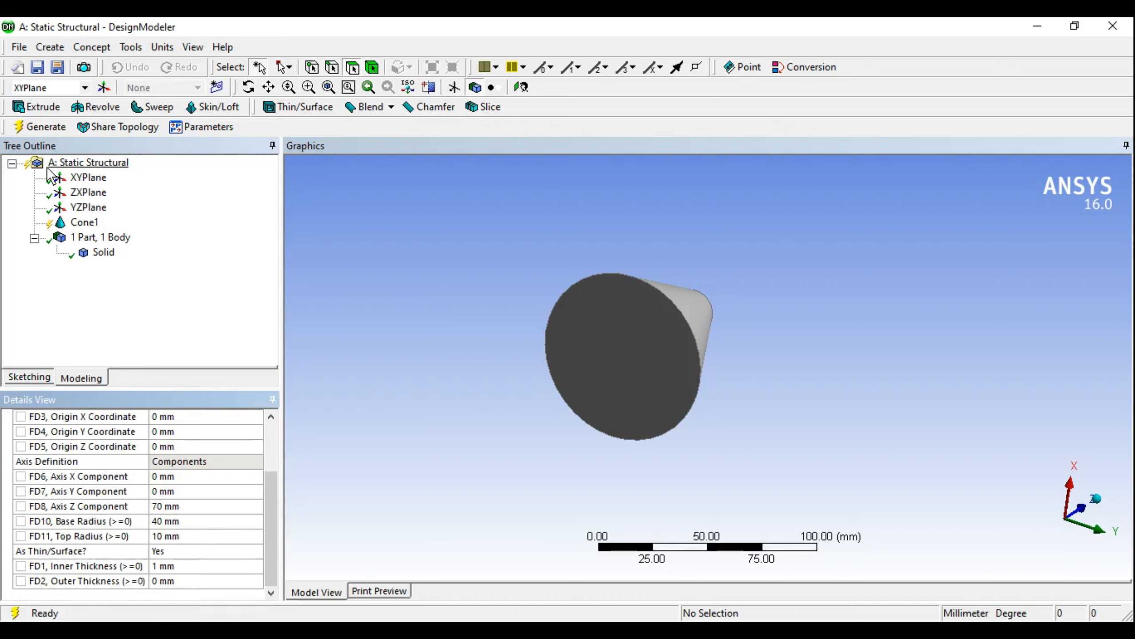
{"action": "left_click", "coordinate": [40, 127]}
{"action": "middle_click_drag", "start_coordinate": [784, 340], "coordinate": [773, 370]}
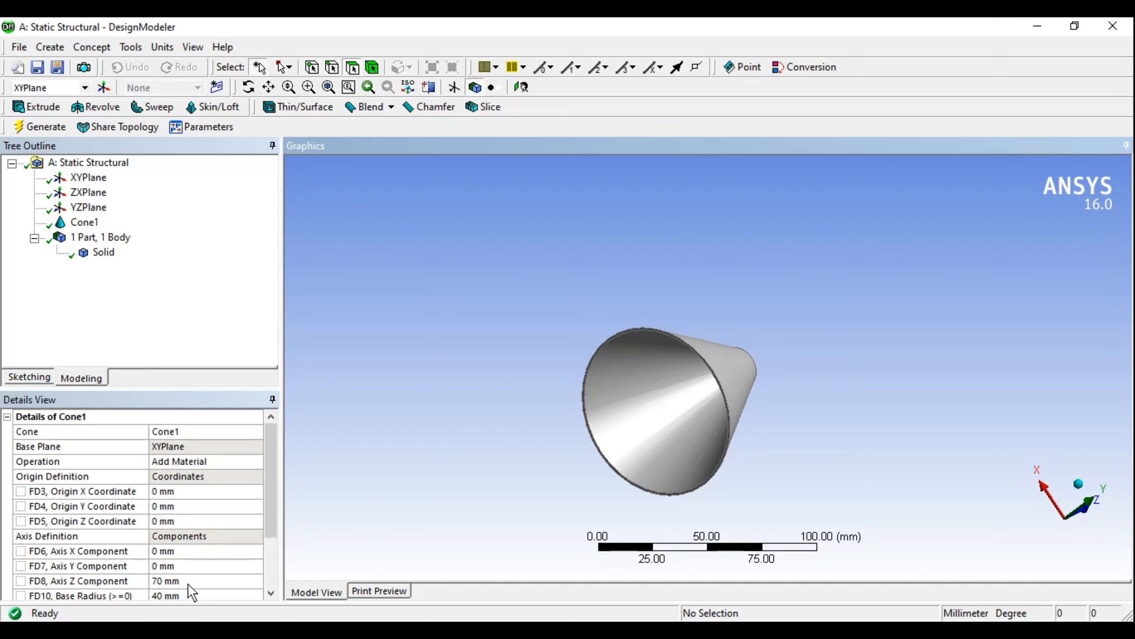
Step: Delete the cone feature from the model and confirm the deletion
{"action": "scroll", "coordinate": [268, 466], "scroll_direction": "down", "scroll_amount": 3}
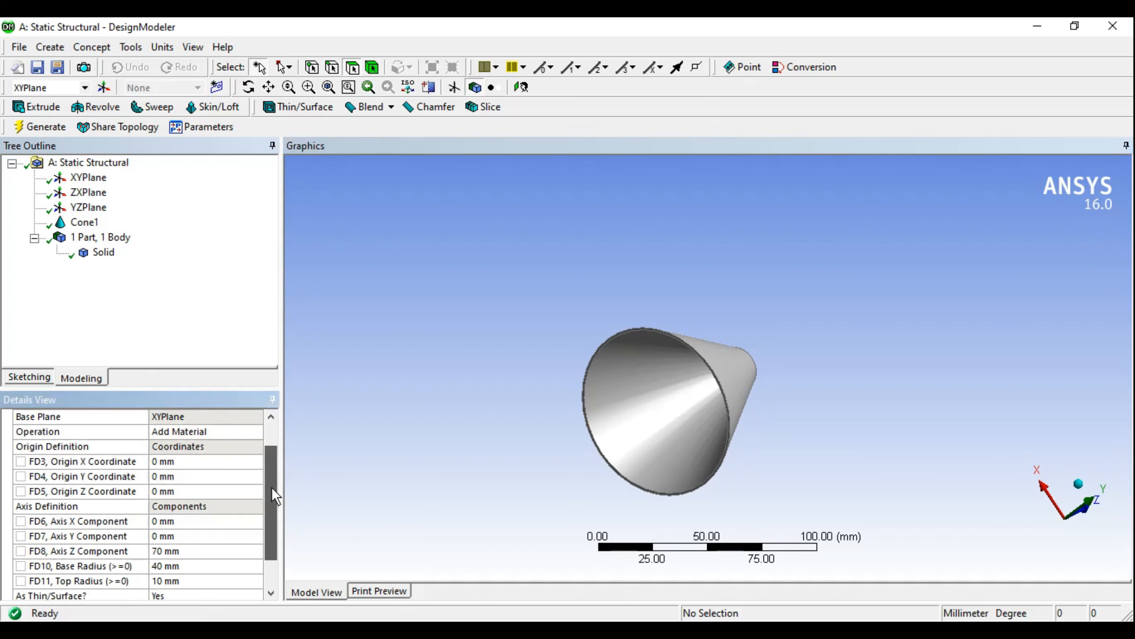
{"action": "left_click", "coordinate": [85, 222]}
{"action": "right_click", "coordinate": [84, 223]}
{"action": "left_click", "coordinate": [128, 345]}
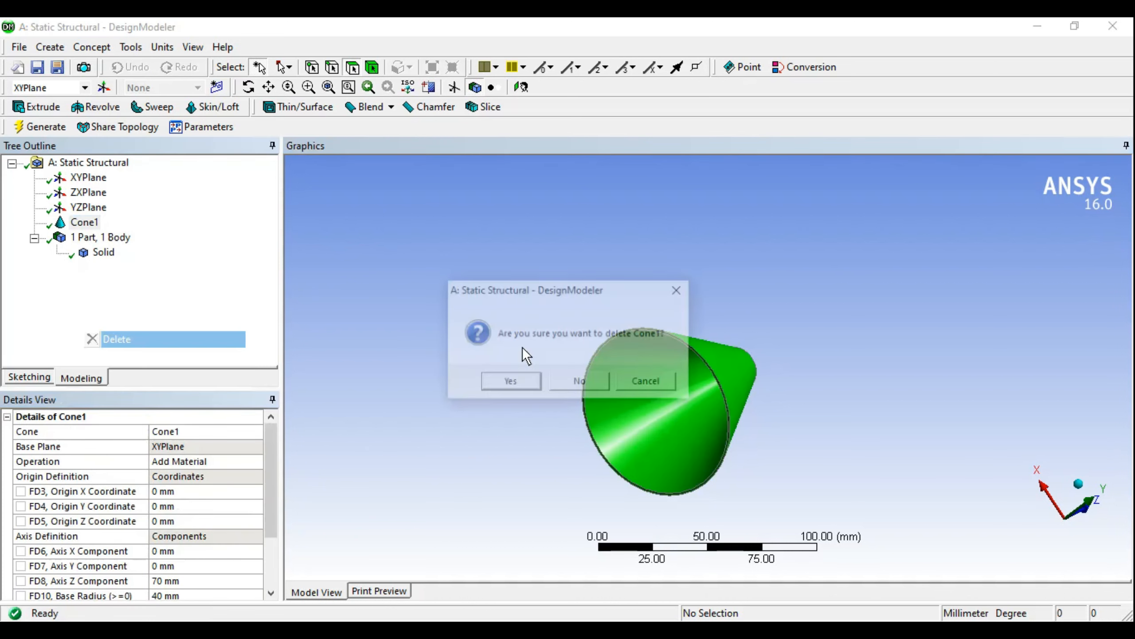
{"action": "left_click", "coordinate": [503, 384]}
Step: Insert a prism primitive on the XY plane and generate it with its default dimensions
{"action": "left_click", "coordinate": [50, 47]}
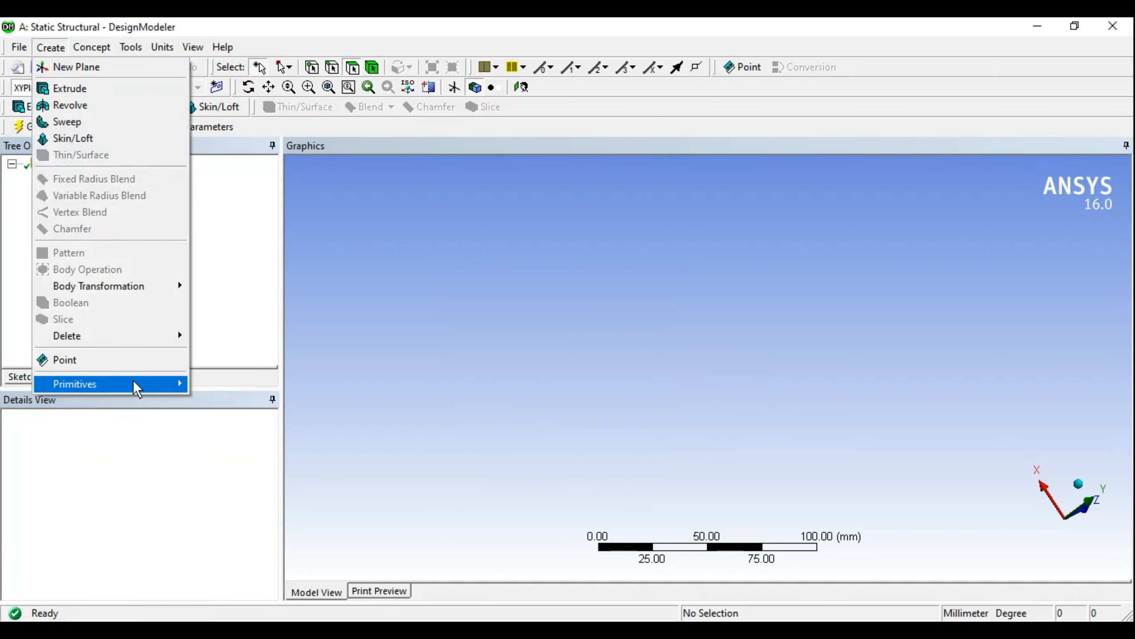
{"action": "mouse_move", "coordinate": [136, 383]}
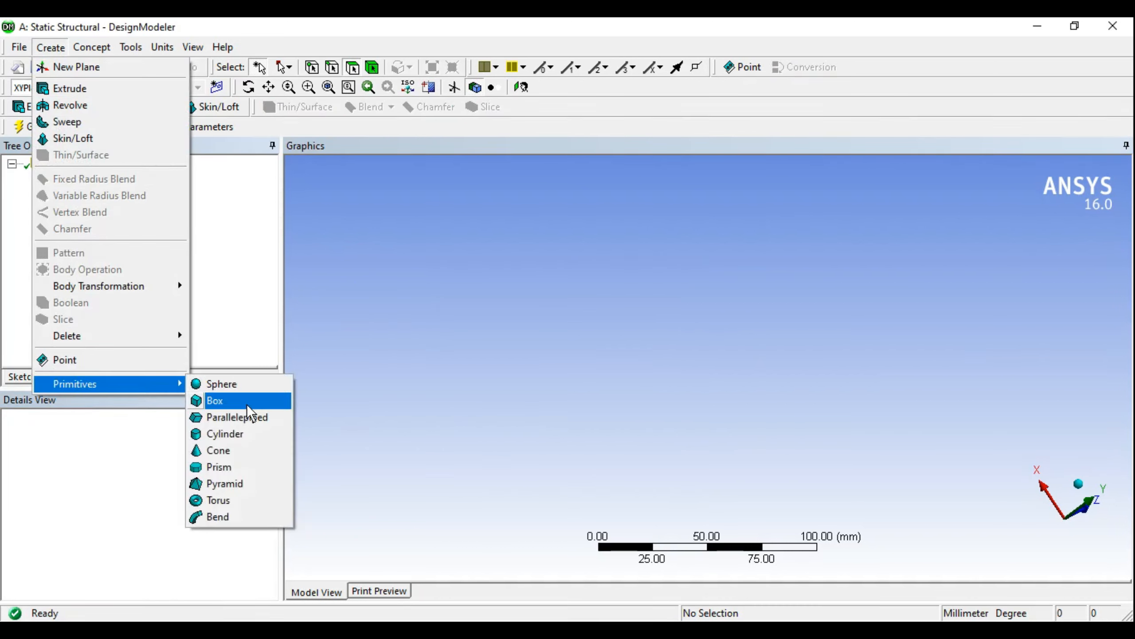
{"action": "left_click", "coordinate": [243, 468]}
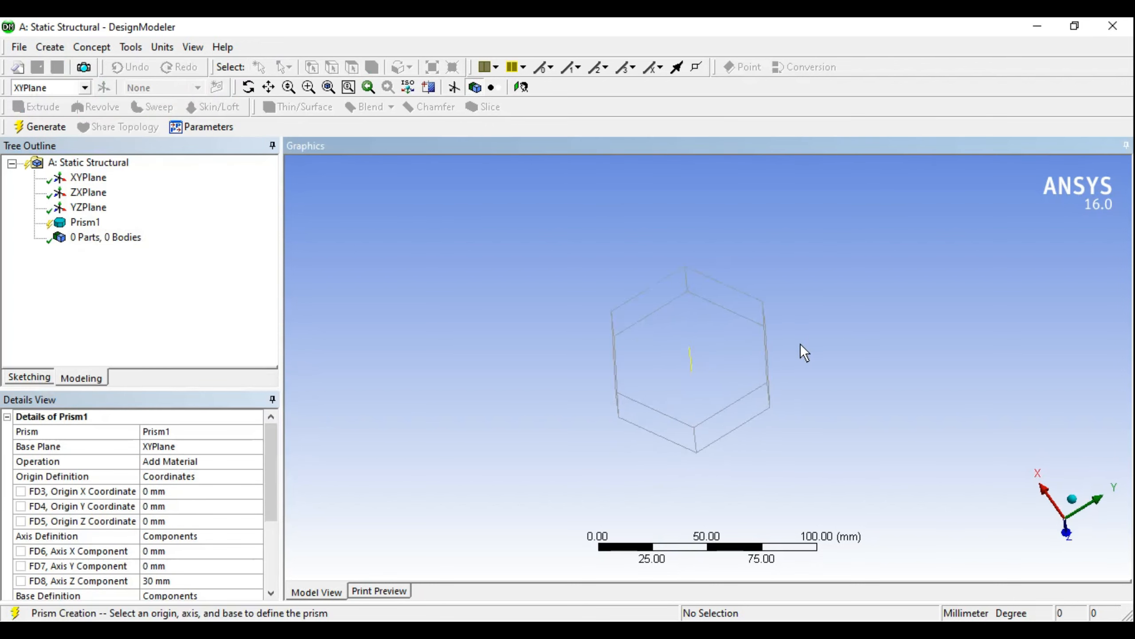
{"action": "mouse_move", "coordinate": [801, 345]}
{"action": "middle_mouse_down"}
{"action": "mouse_move", "coordinate": [806, 322]}
{"action": "mouse_move", "coordinate": [778, 283]}
{"action": "mouse_move", "coordinate": [826, 355]}
{"action": "mouse_move", "coordinate": [774, 384]}
{"action": "mouse_move", "coordinate": [760, 375]}
{"action": "middle_mouse_up"}
{"action": "left_click", "coordinate": [40, 126]}
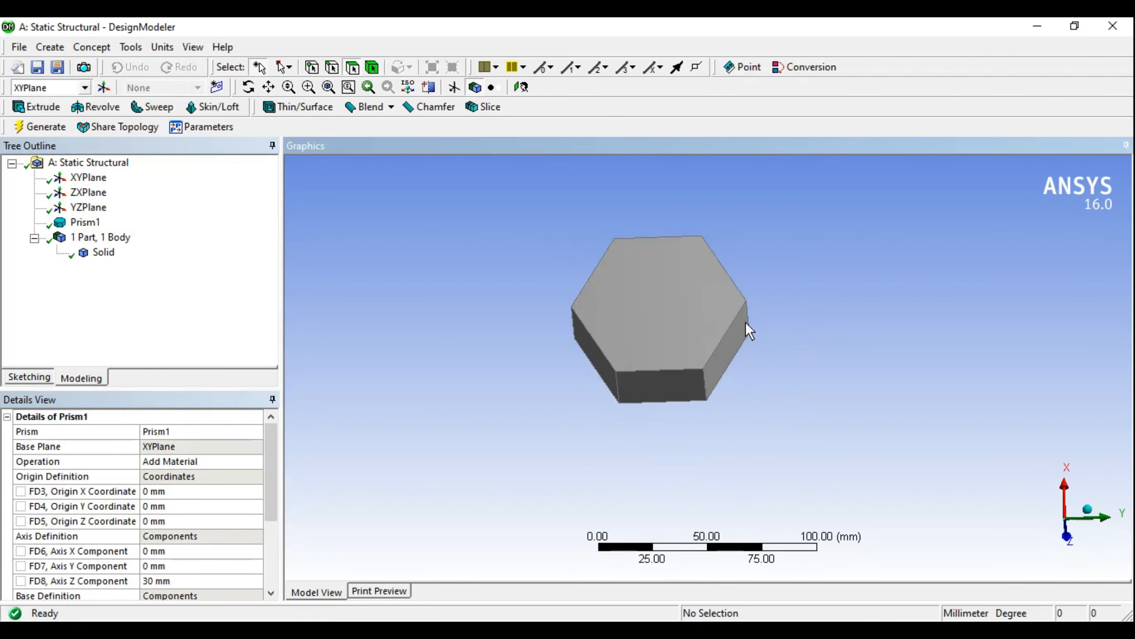
{"action": "middle_click_drag", "start_coordinate": [745, 322], "coordinate": [740, 279]}
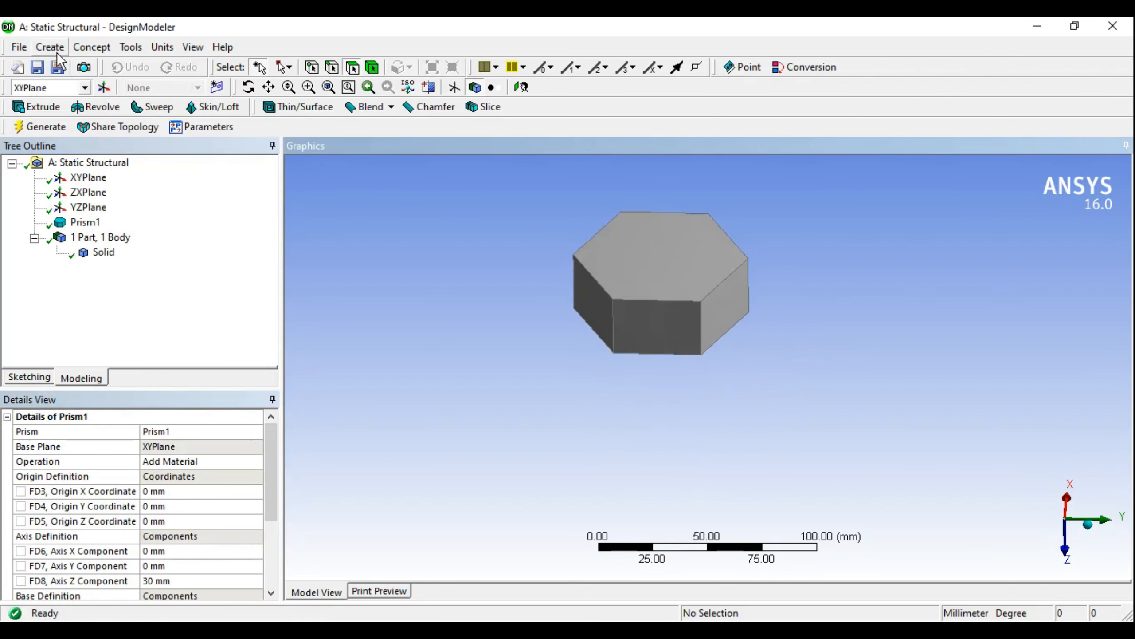
Step: Delete the prism feature from the model and confirm the deletion
{"action": "right_click", "coordinate": [75, 222]}
{"action": "left_click", "coordinate": [117, 340]}
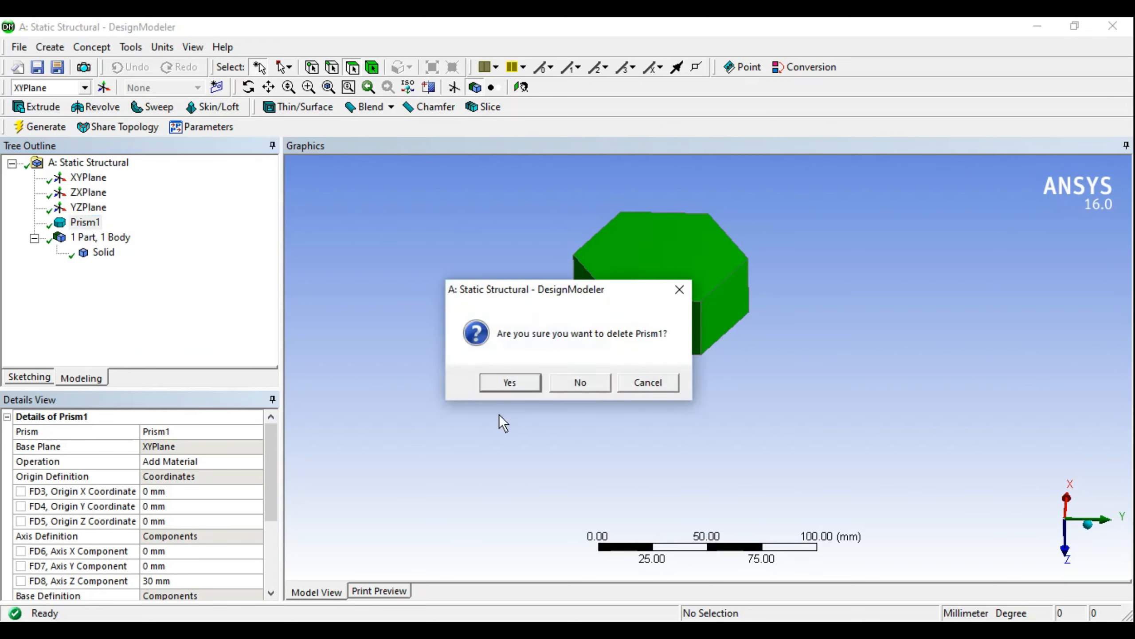
{"action": "left_click", "coordinate": [502, 388]}
Step: Insert a pyramid primitive on the XY plane
{"action": "left_click", "coordinate": [50, 47]}
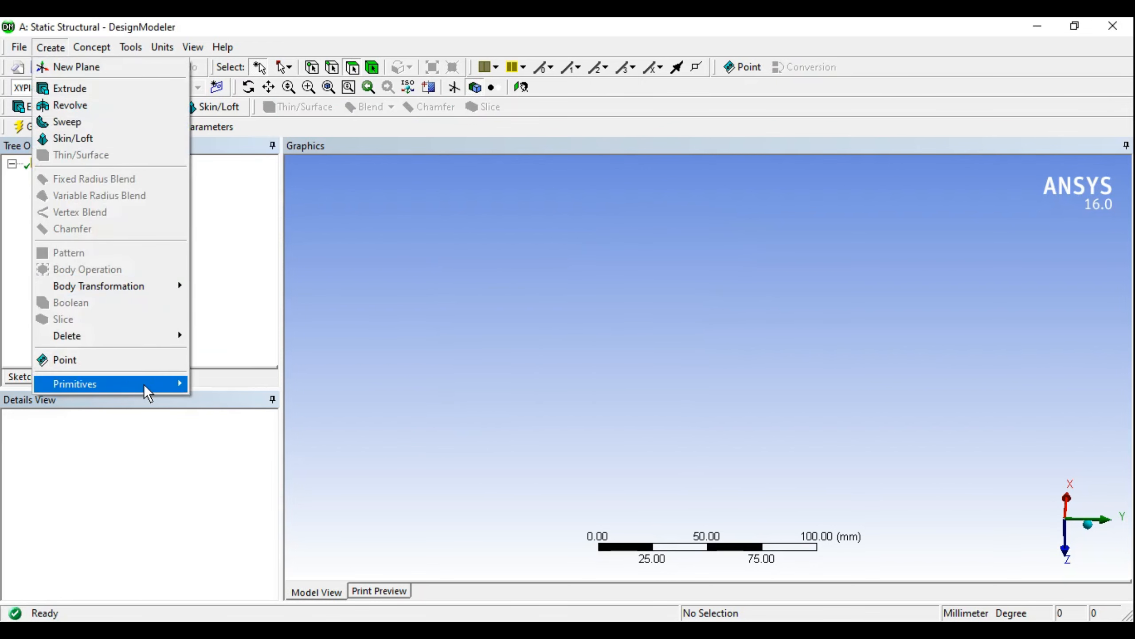
{"action": "mouse_move", "coordinate": [148, 393]}
{"action": "left_click", "coordinate": [247, 485]}
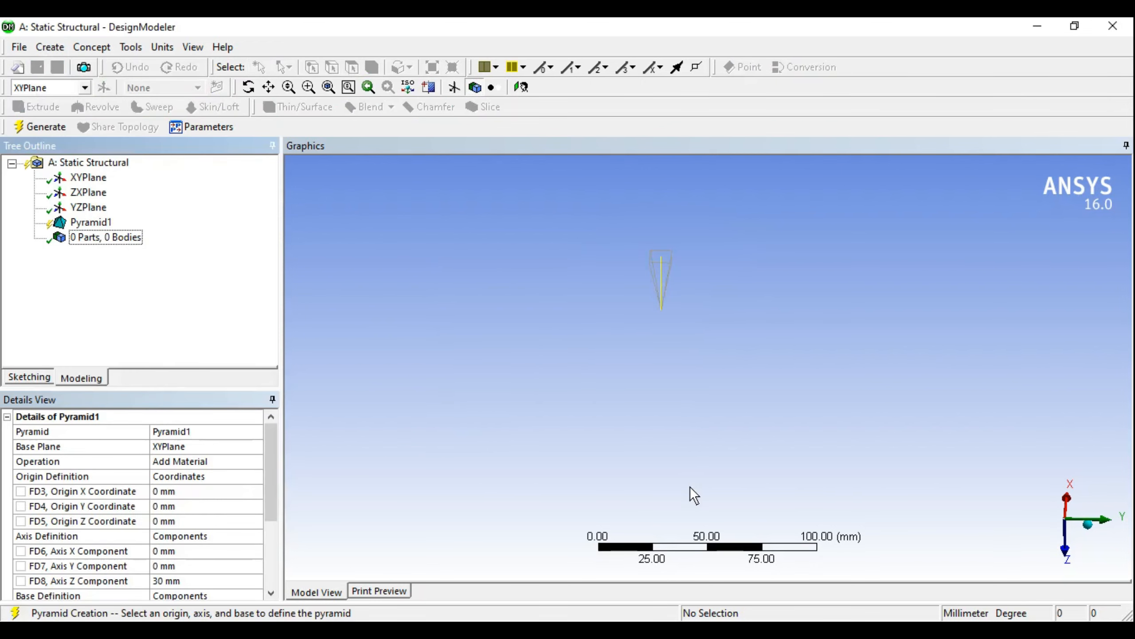
Step: Examine the pyramid's wireframe preview from several angles, including isometric, along with its axis and base settings
{"action": "middle_click_drag", "start_coordinate": [690, 486], "coordinate": [735, 379]}
{"action": "scroll", "coordinate": [735, 380], "scroll_direction": "up", "scroll_amount": 2}
{"action": "left_click_drag", "start_coordinate": [269, 476], "coordinate": [275, 575]}
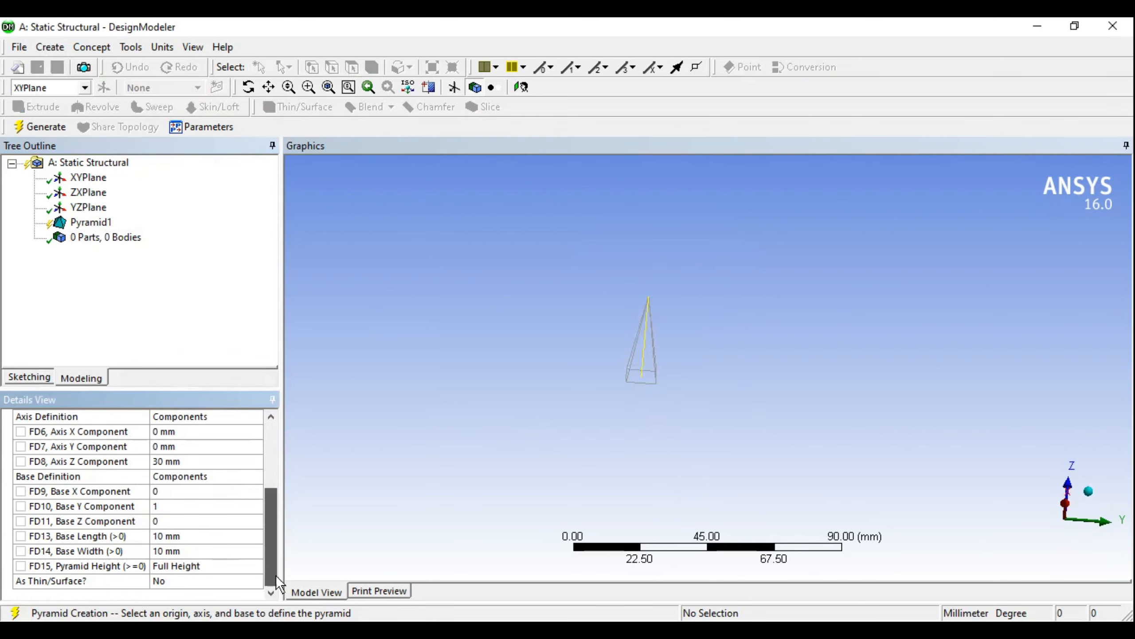
{"action": "middle_click_drag", "start_coordinate": [774, 373], "coordinate": [705, 407]}
{"action": "scroll", "coordinate": [750, 380], "scroll_direction": "up", "scroll_amount": 2}
{"action": "scroll", "coordinate": [714, 396], "scroll_direction": "up", "scroll_amount": 2}
{"action": "left_click", "coordinate": [1083, 504]}
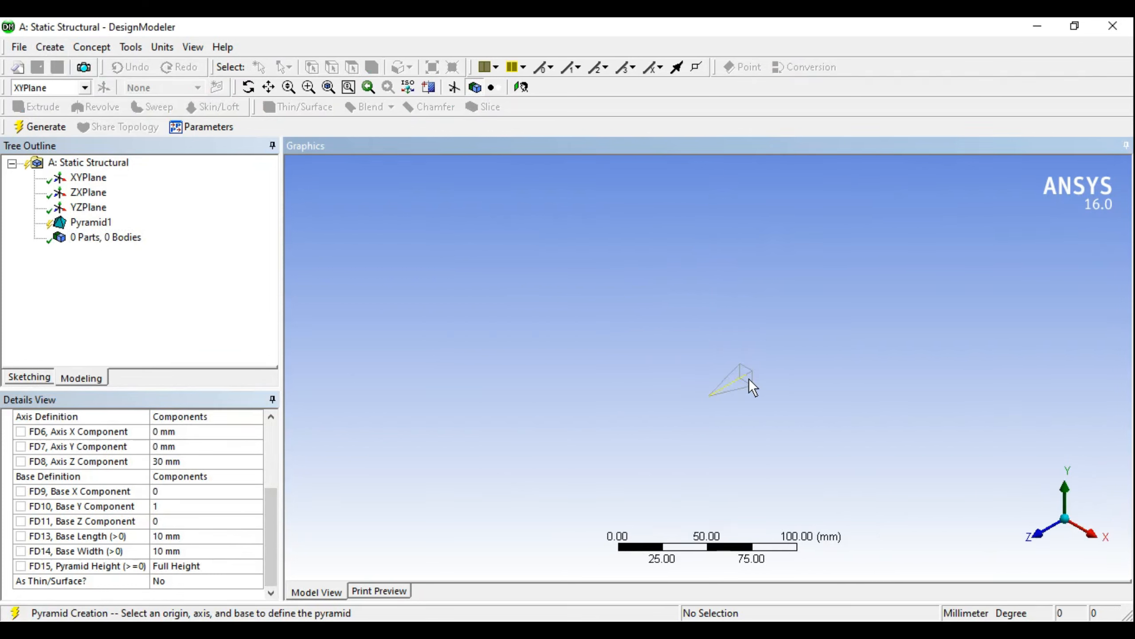
{"action": "middle_click_drag", "start_coordinate": [811, 357], "coordinate": [735, 391]}
{"action": "scroll", "coordinate": [763, 394], "scroll_direction": "up", "scroll_amount": 3}
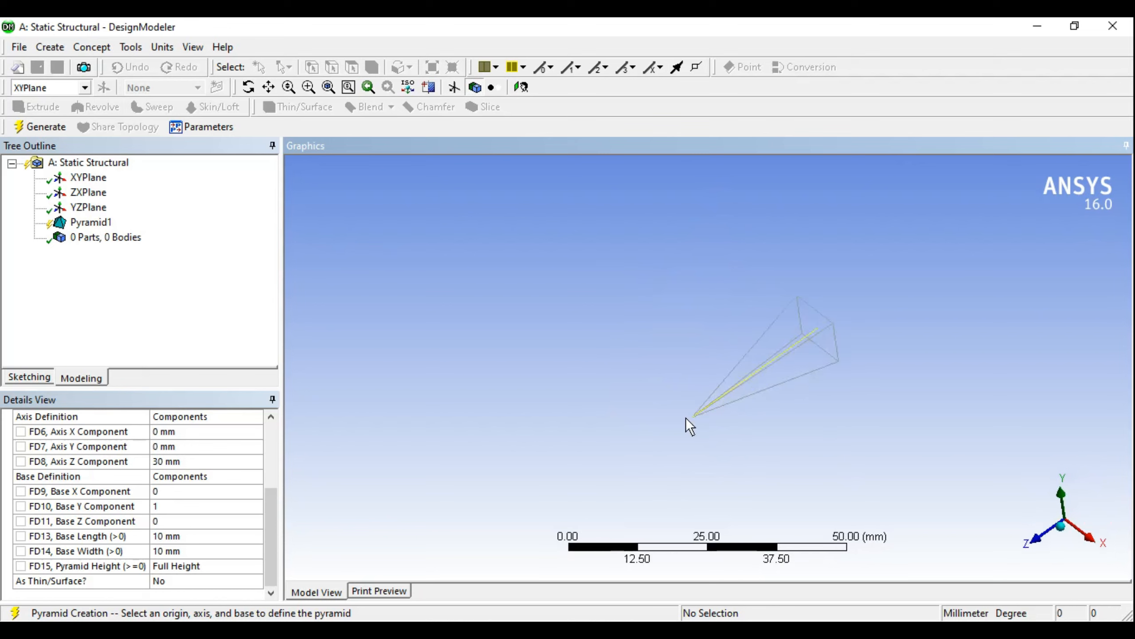
{"action": "middle_click_drag", "start_coordinate": [686, 417], "coordinate": [623, 452]}
{"action": "scroll", "coordinate": [624, 451], "scroll_direction": "up", "scroll_amount": 1}
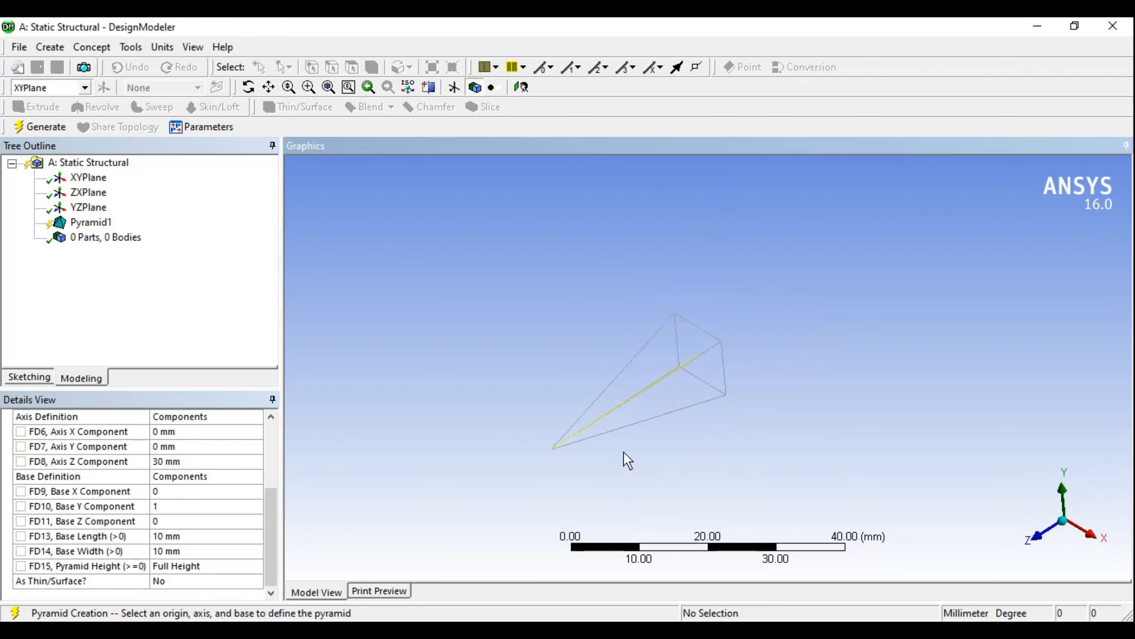
Step: Set the pyramid's base length and base width to 20 mm each
{"action": "left_click", "coordinate": [185, 541]}
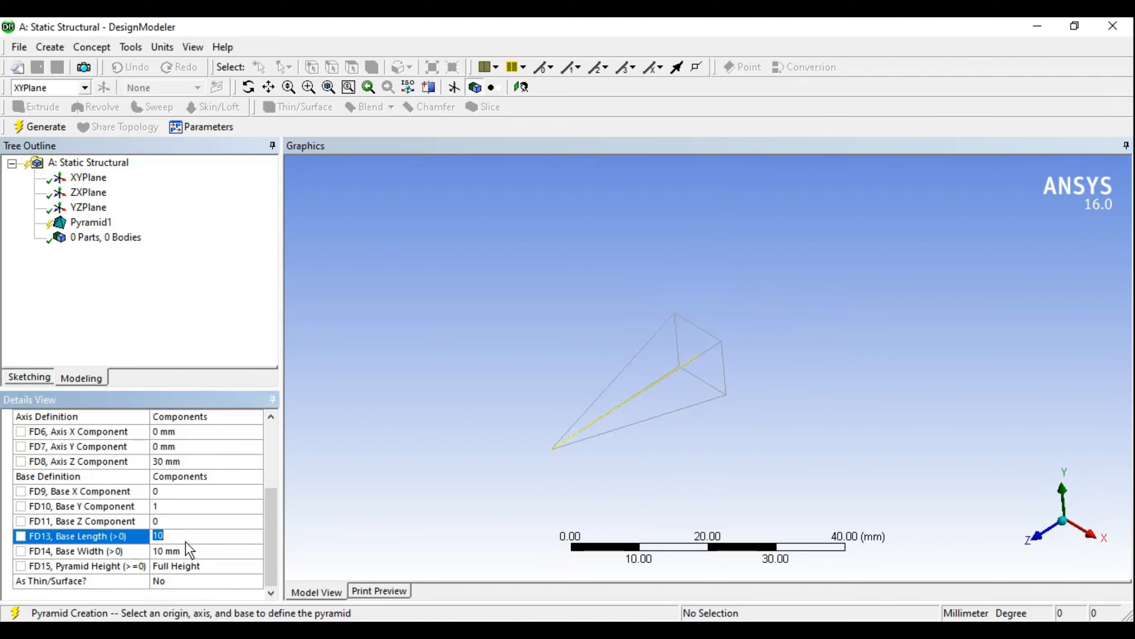
{"action": "type", "text": "20"}
{"action": "key", "text": "Return"}
{"action": "left_click", "coordinate": [184, 548]}
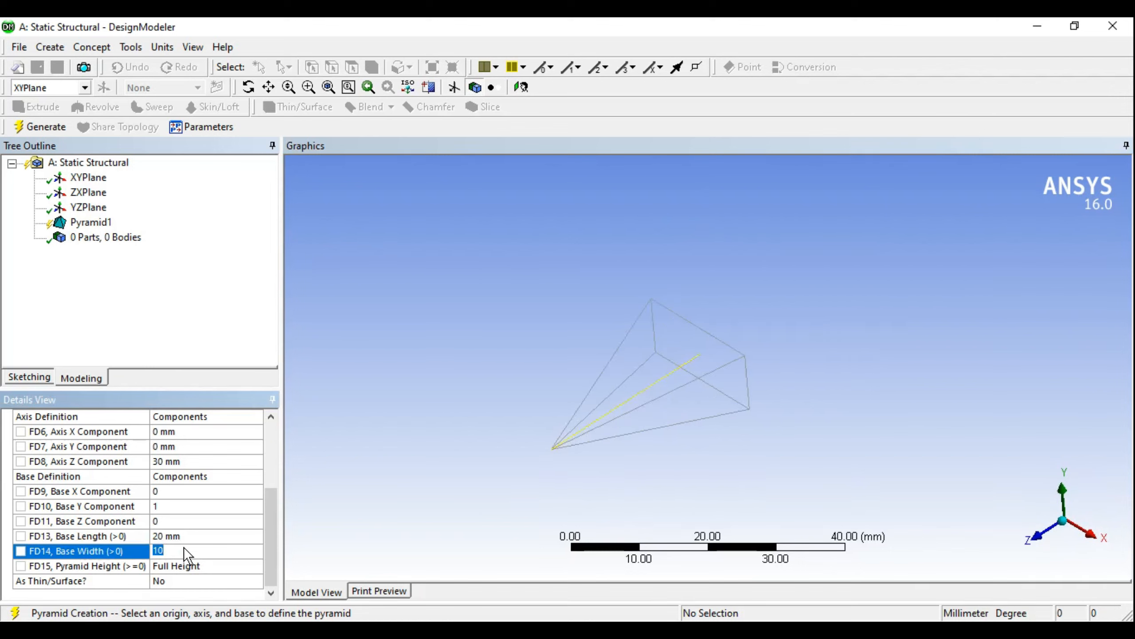
{"action": "type", "text": "20"}
{"action": "key", "text": "Return"}
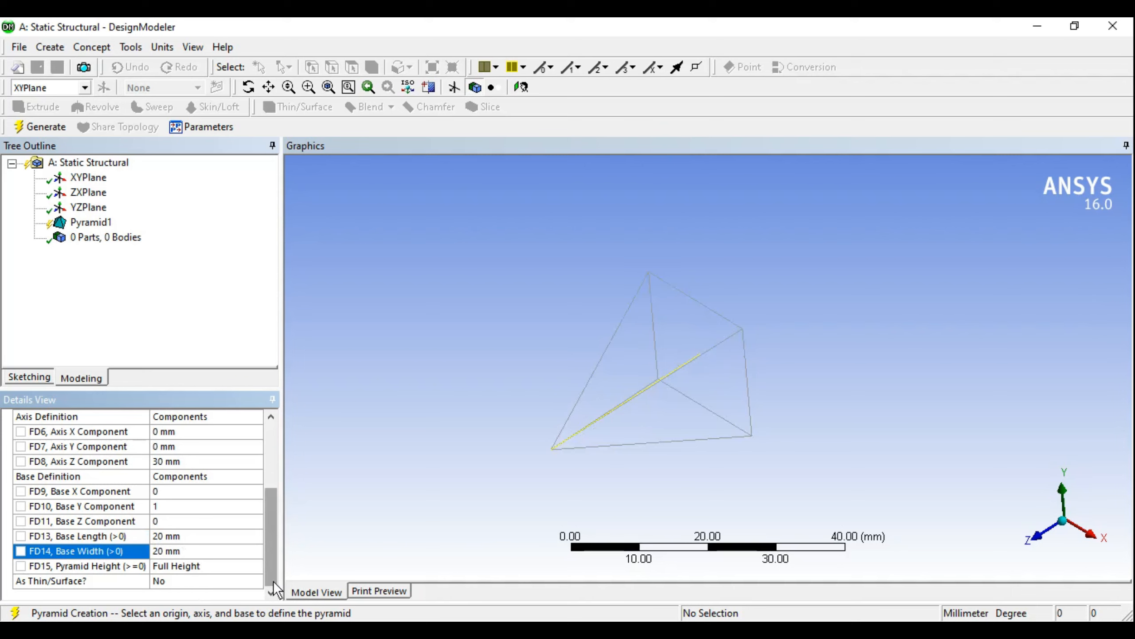
Step: Set the pyramid's axis Z component to 50 mm and generate the solid
{"action": "left_click", "coordinate": [179, 460]}
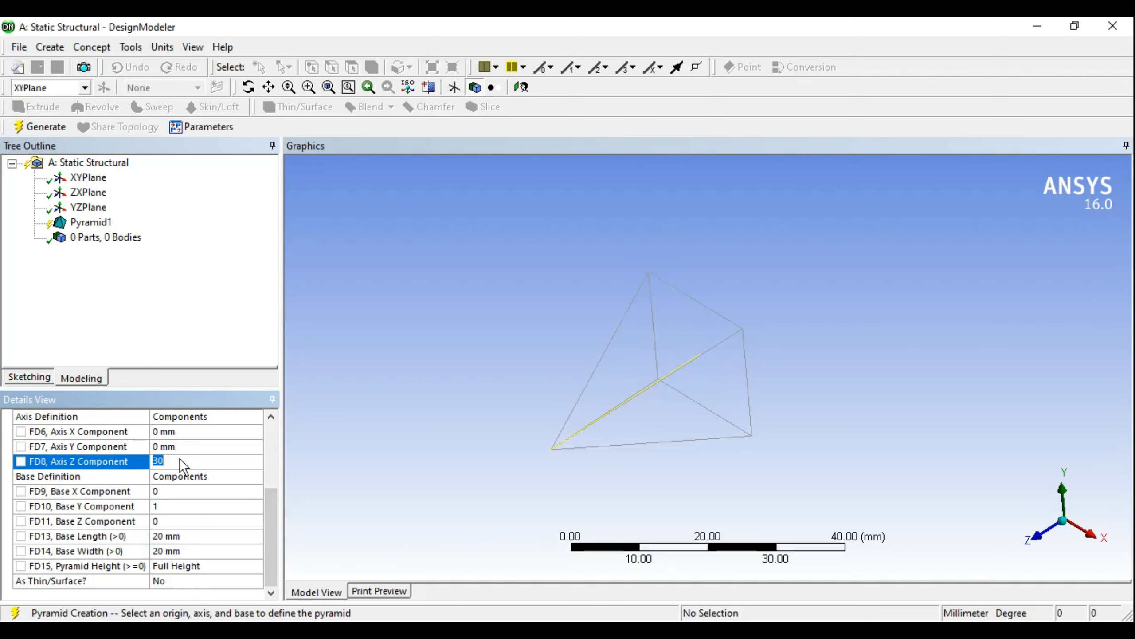
{"action": "type", "text": "50"}
{"action": "key", "text": "Return"}
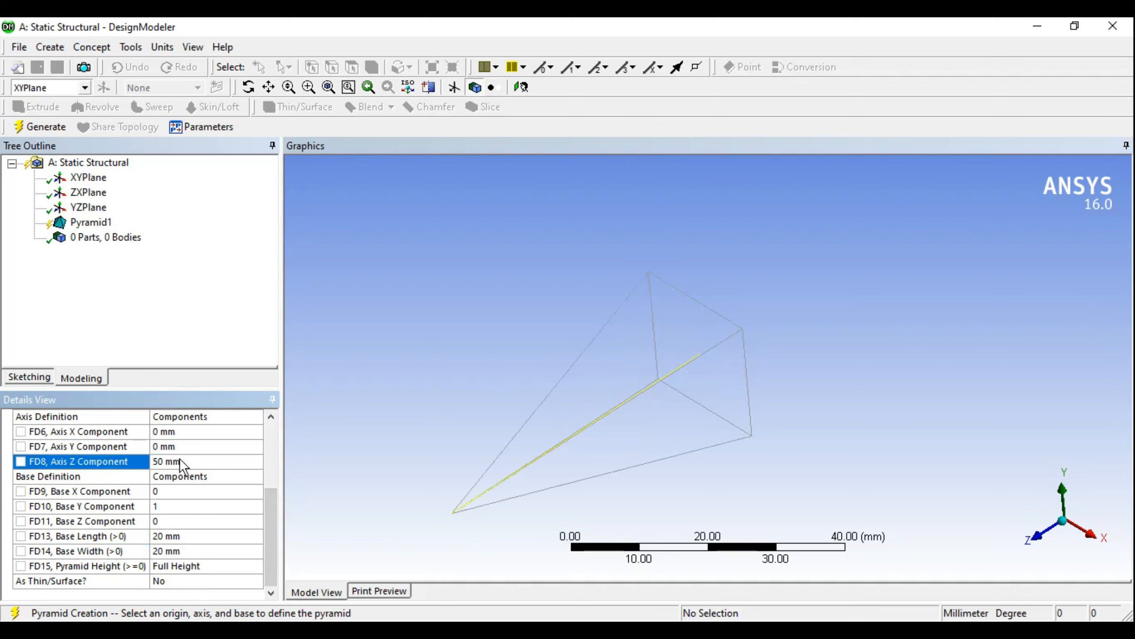
{"action": "left_click", "coordinate": [40, 125]}
{"action": "middle_click_drag", "start_coordinate": [601, 437], "coordinate": [425, 327]}
{"action": "scroll", "coordinate": [490, 448], "scroll_direction": "up", "scroll_amount": 3}
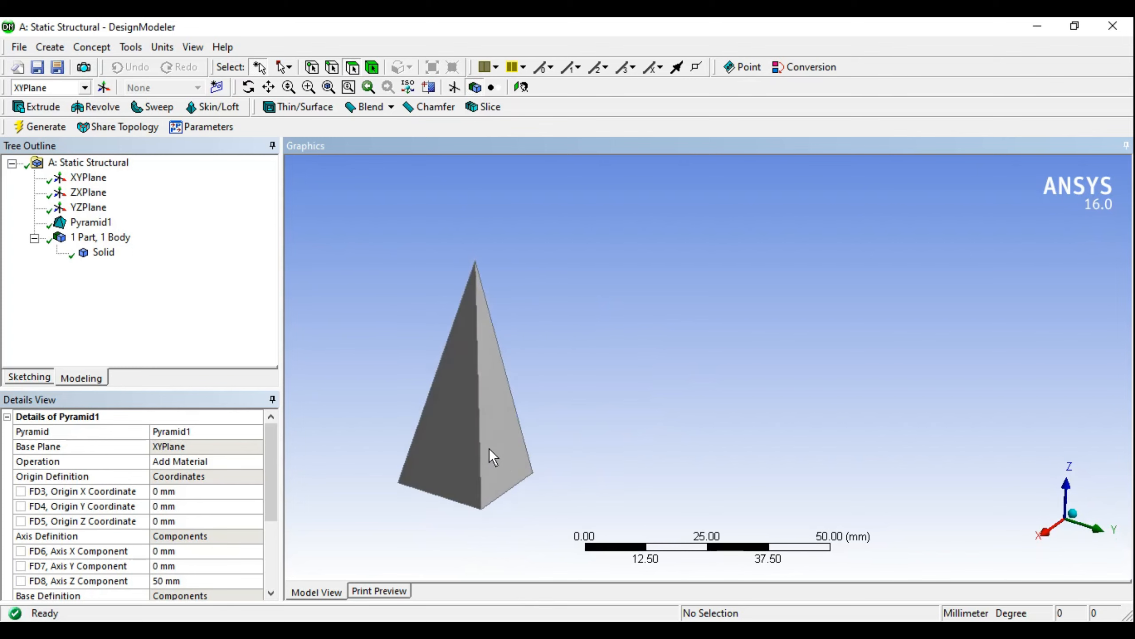
Step: Examine the pyramid solid from several angles and inspect its individual side faces
{"action": "middle_click_drag", "start_coordinate": [490, 448], "coordinate": [669, 424], "text": "ctrl"}
{"action": "left_click", "coordinate": [682, 393]}
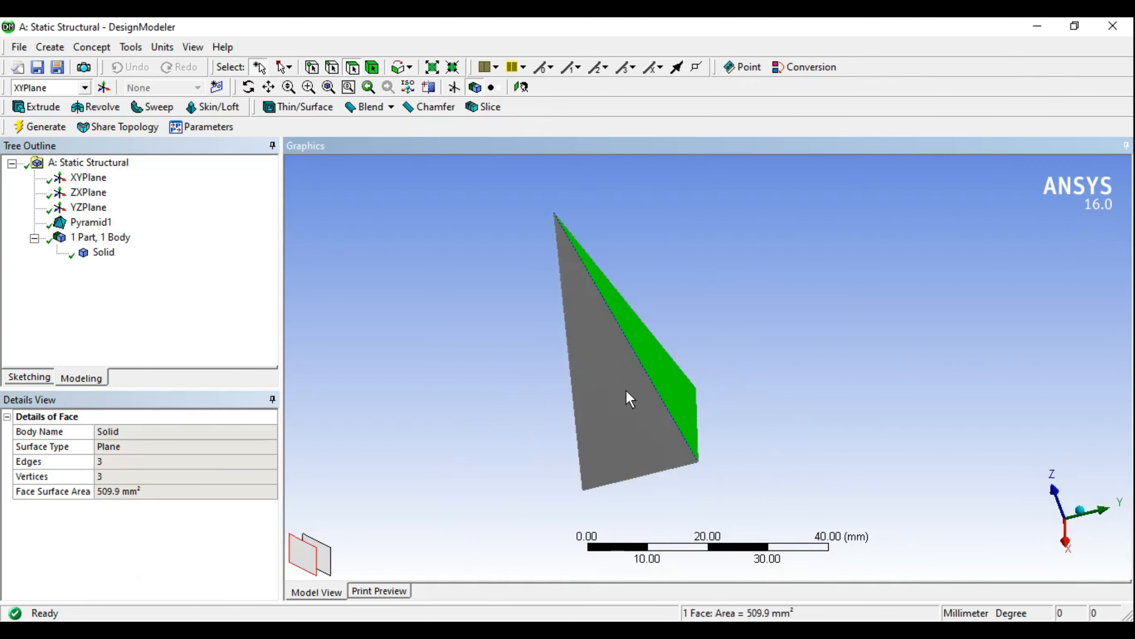
{"action": "middle_click_drag", "start_coordinate": [595, 414], "coordinate": [770, 379]}
{"action": "middle_click_drag", "start_coordinate": [517, 405], "coordinate": [780, 465]}
{"action": "left_click", "coordinate": [862, 508], "text": "ctrl"}
{"action": "middle_click_drag", "start_coordinate": [900, 432], "coordinate": [755, 368], "text": "ctrl"}
{"action": "left_click", "coordinate": [755, 368]}
{"action": "left_click", "coordinate": [605, 348]}
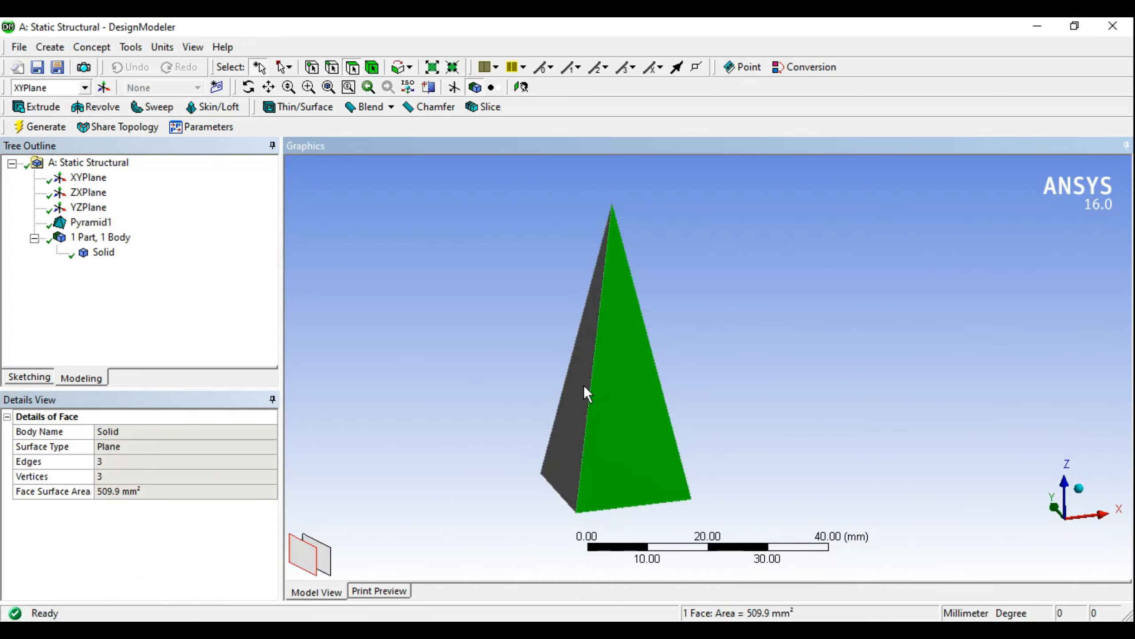
{"action": "left_click", "coordinate": [581, 385]}
{"action": "left_click", "coordinate": [772, 386]}
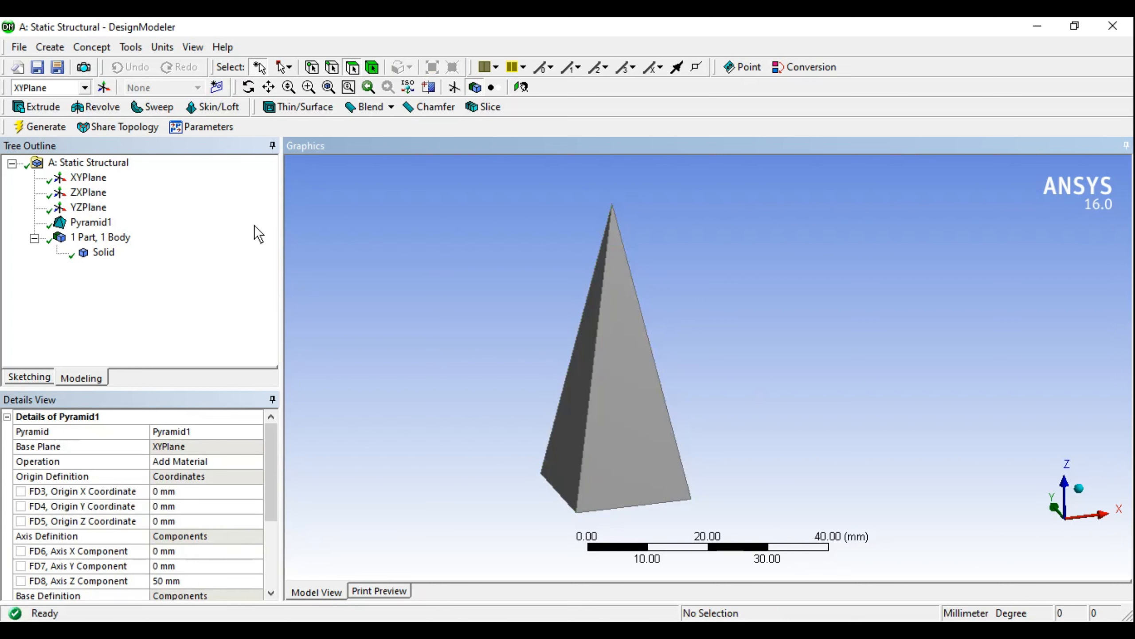
Step: Delete the pyramid feature from the model and confirm the deletion
{"action": "right_click", "coordinate": [107, 224]}
{"action": "left_click", "coordinate": [162, 345]}
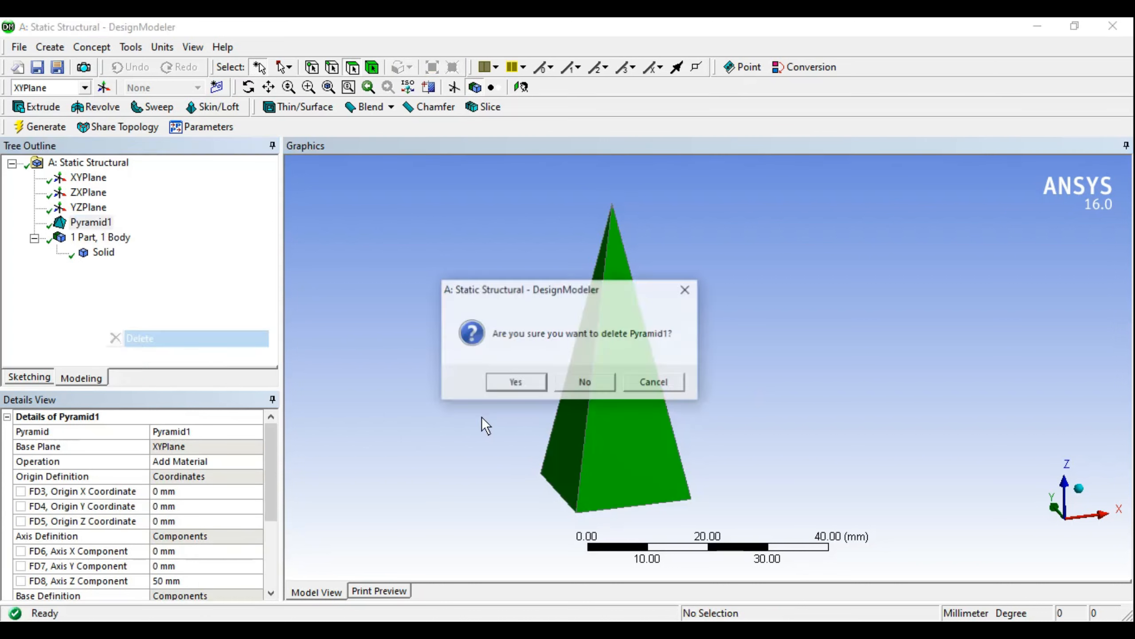
{"action": "left_click", "coordinate": [496, 384]}
Step: Insert a torus primitive on the XY plane
{"action": "left_click", "coordinate": [50, 47]}
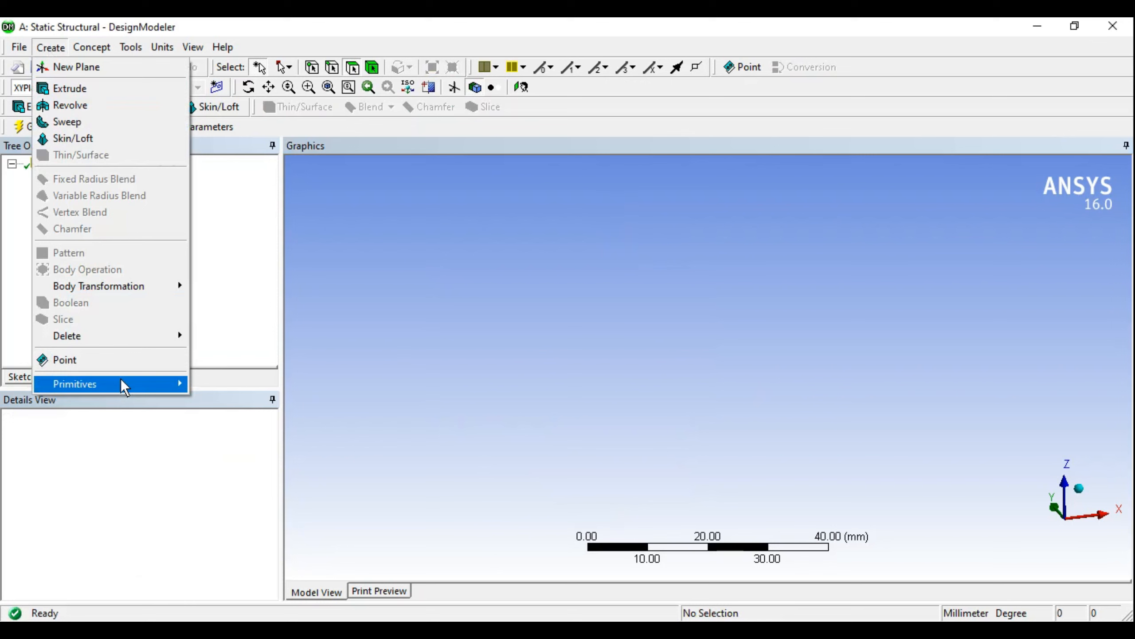
{"action": "mouse_move", "coordinate": [124, 384]}
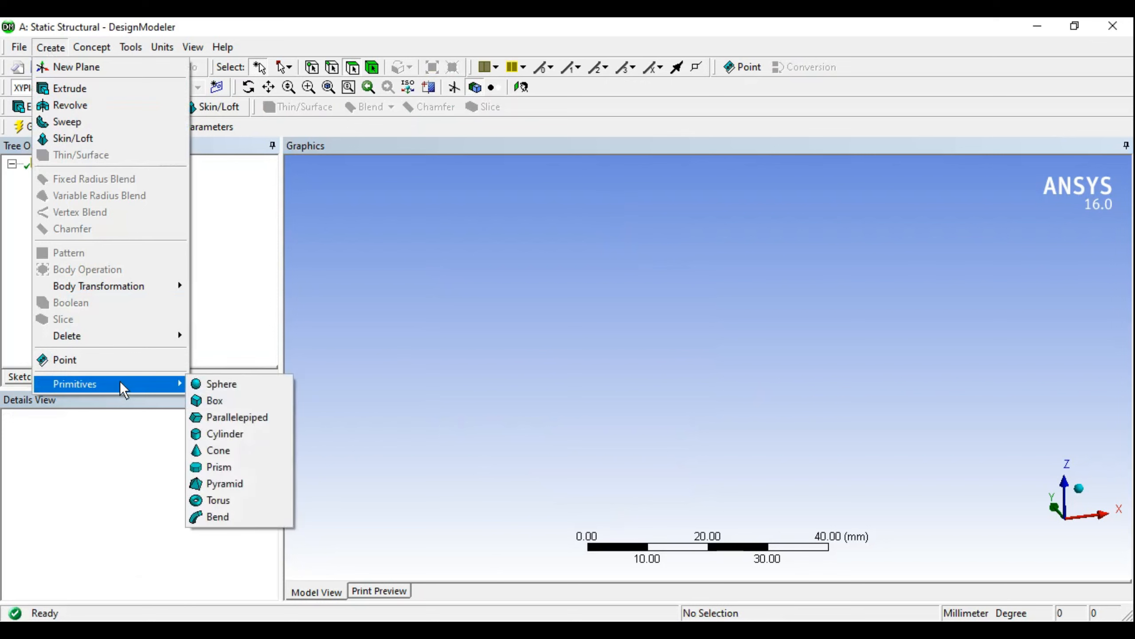
{"action": "left_click", "coordinate": [239, 500]}
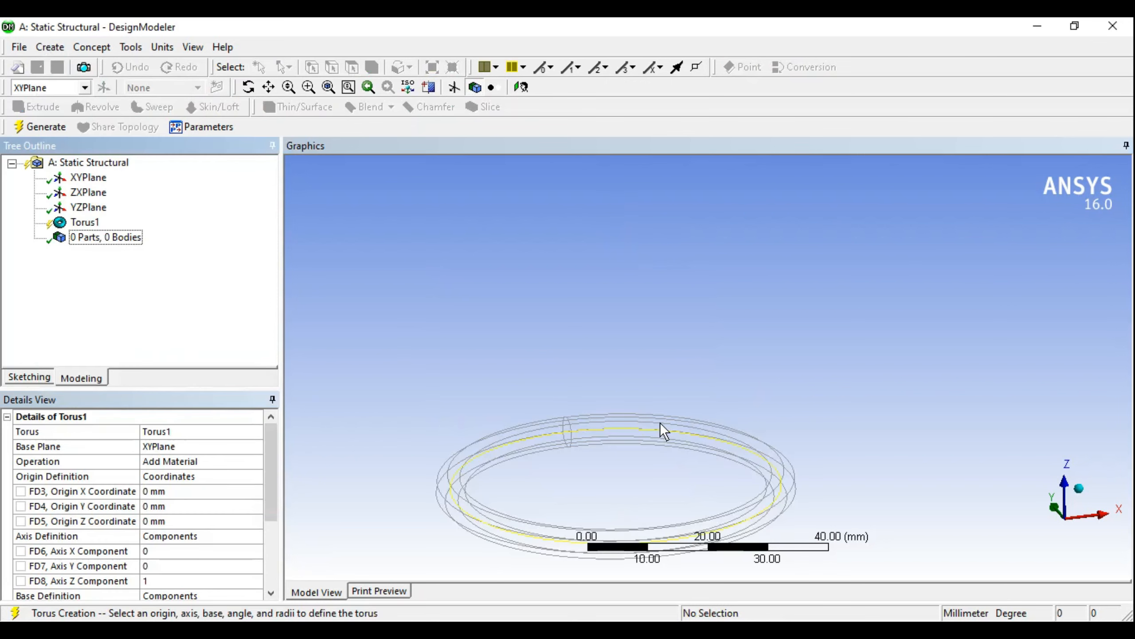
{"action": "middle_click_drag", "start_coordinate": [660, 423], "coordinate": [678, 337]}
Step: Set the torus's outer radius to 35 mm
{"action": "left_click_drag", "start_coordinate": [266, 481], "coordinate": [272, 565]}
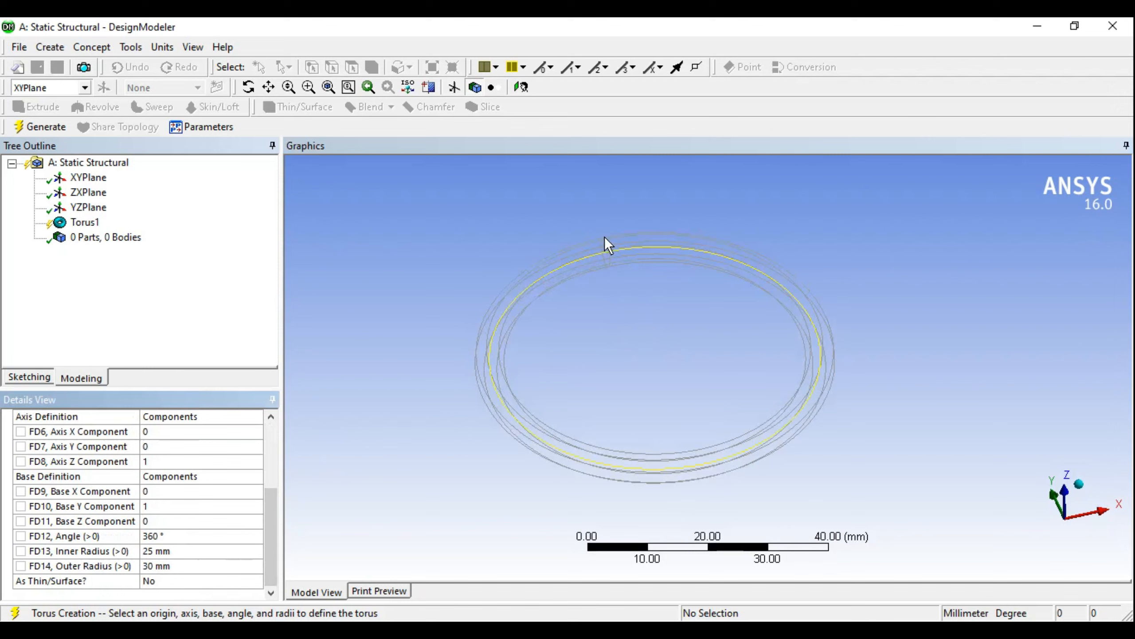
{"action": "left_click", "coordinate": [174, 566]}
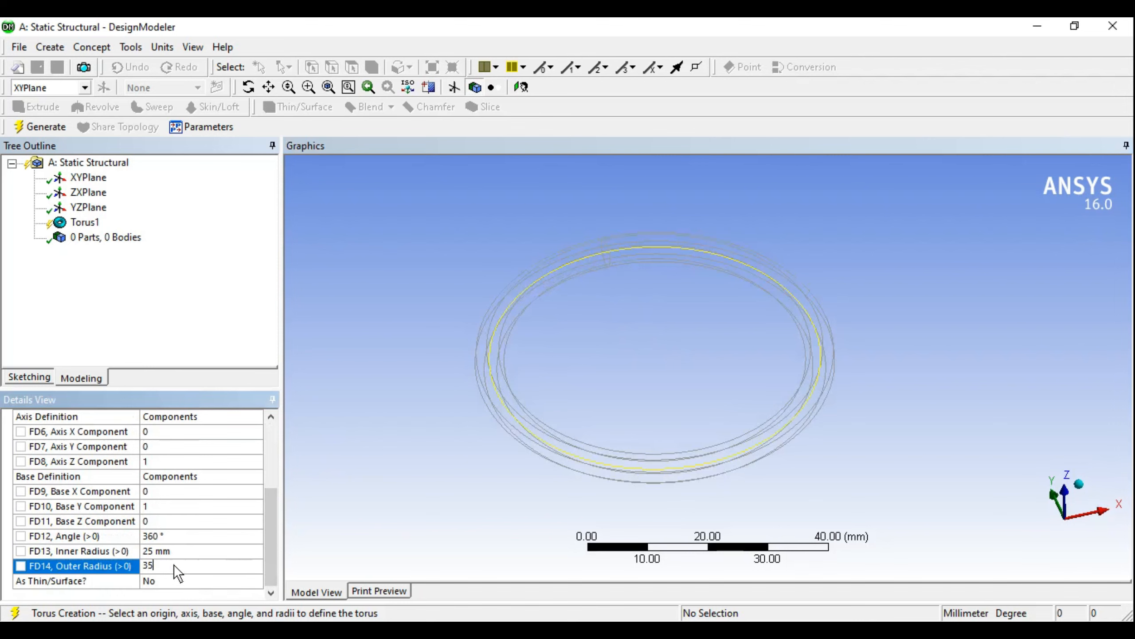
{"action": "type", "text": "35"}
{"action": "key", "text": "Return"}
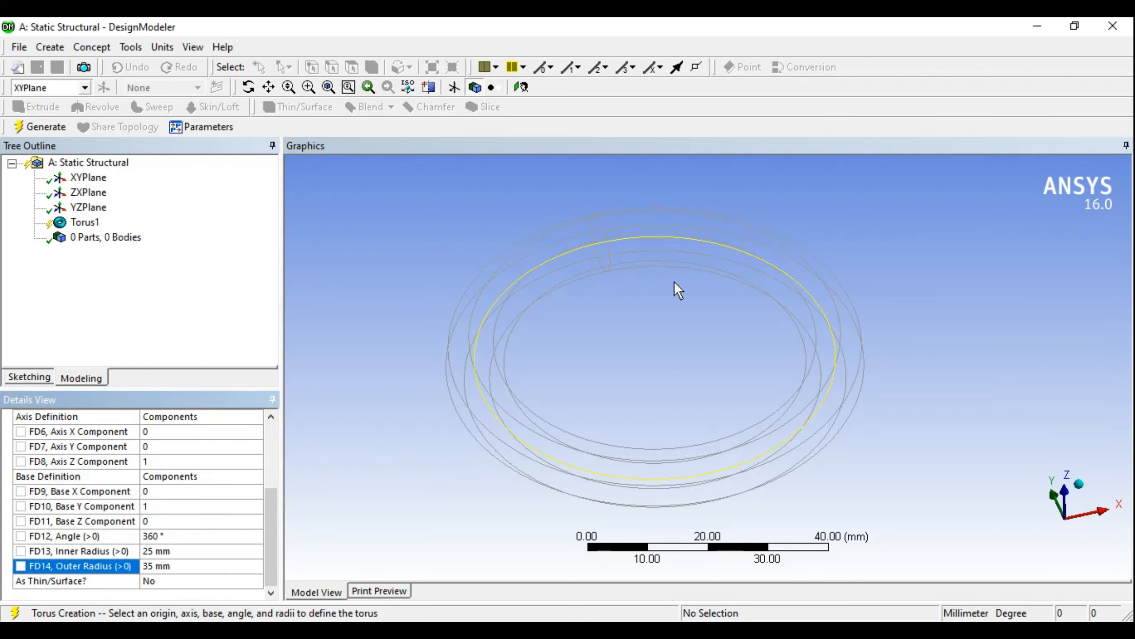
Step: Set the torus's angle to 240° and generate the solid
{"action": "left_click", "coordinate": [183, 538]}
{"action": "type", "text": "240"}
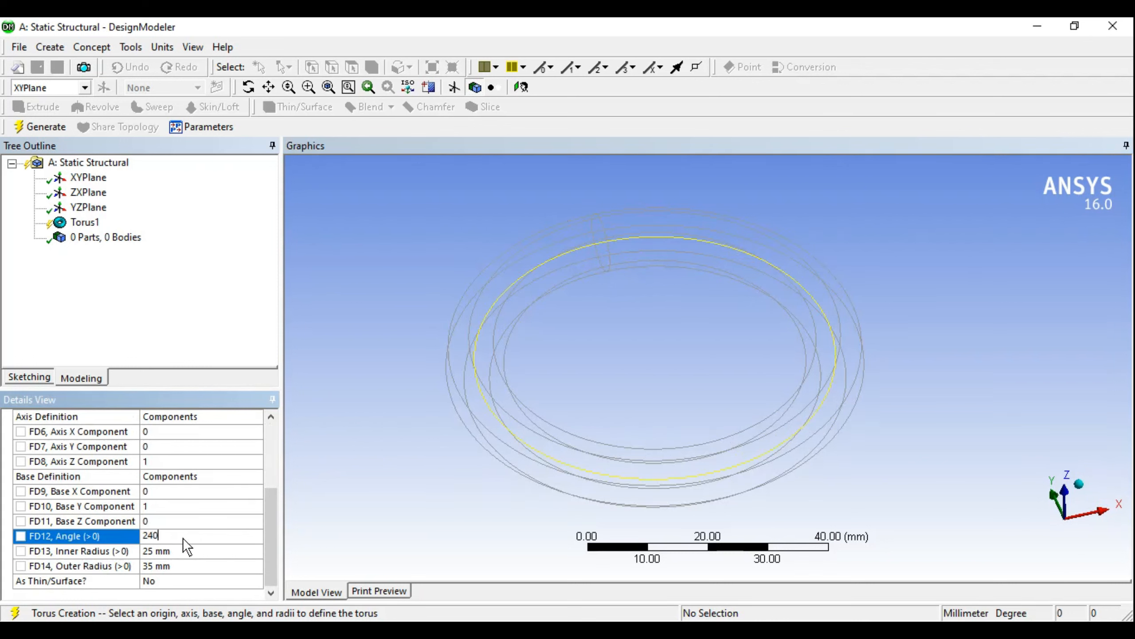
{"action": "key", "text": "Return"}
{"action": "middle_click_drag", "start_coordinate": [886, 363], "coordinate": [652, 291]}
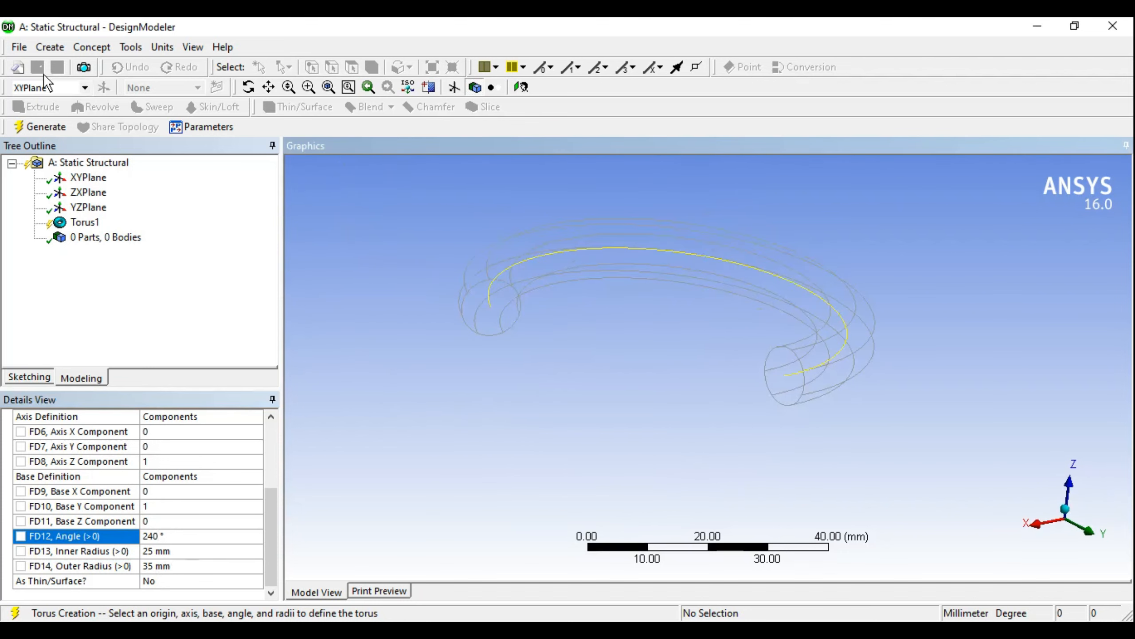
{"action": "left_click", "coordinate": [39, 129]}
{"action": "middle_click_drag", "start_coordinate": [616, 375], "coordinate": [589, 321]}
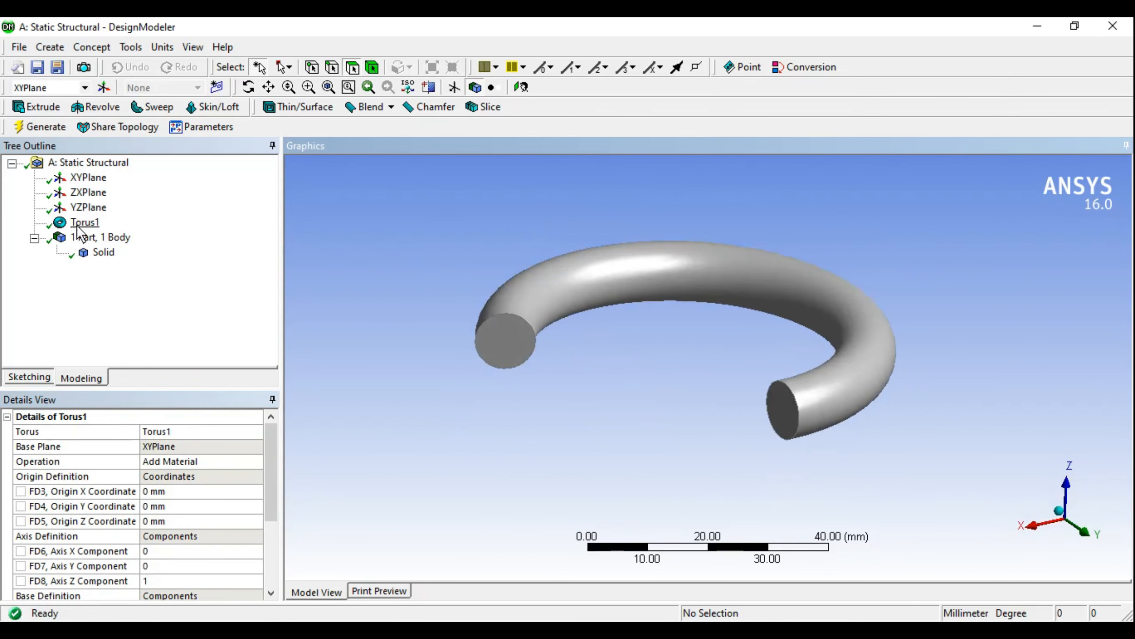
Step: Delete the torus feature from the model and confirm the deletion
{"action": "right_click", "coordinate": [105, 227]}
{"action": "left_click", "coordinate": [139, 334]}
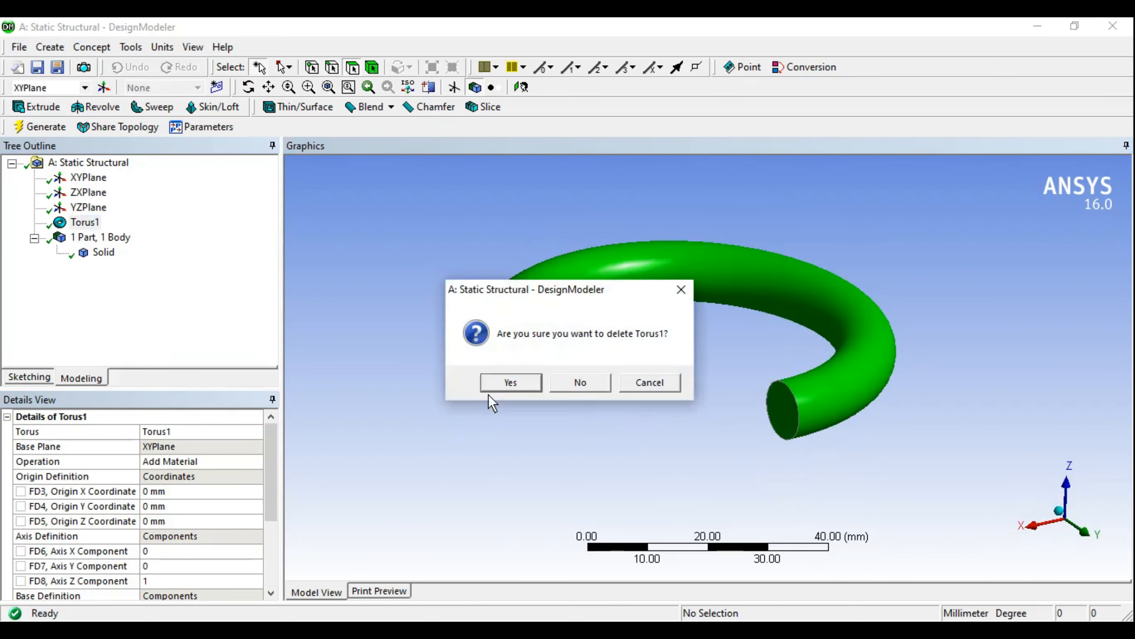
{"action": "left_click", "coordinate": [510, 383]}
Step: Insert a bend primitive on the XY plane with its default settings, generate the solid and review its angle, radius and base dimensions
{"action": "left_click", "coordinate": [50, 47]}
{"action": "mouse_move", "coordinate": [125, 385]}
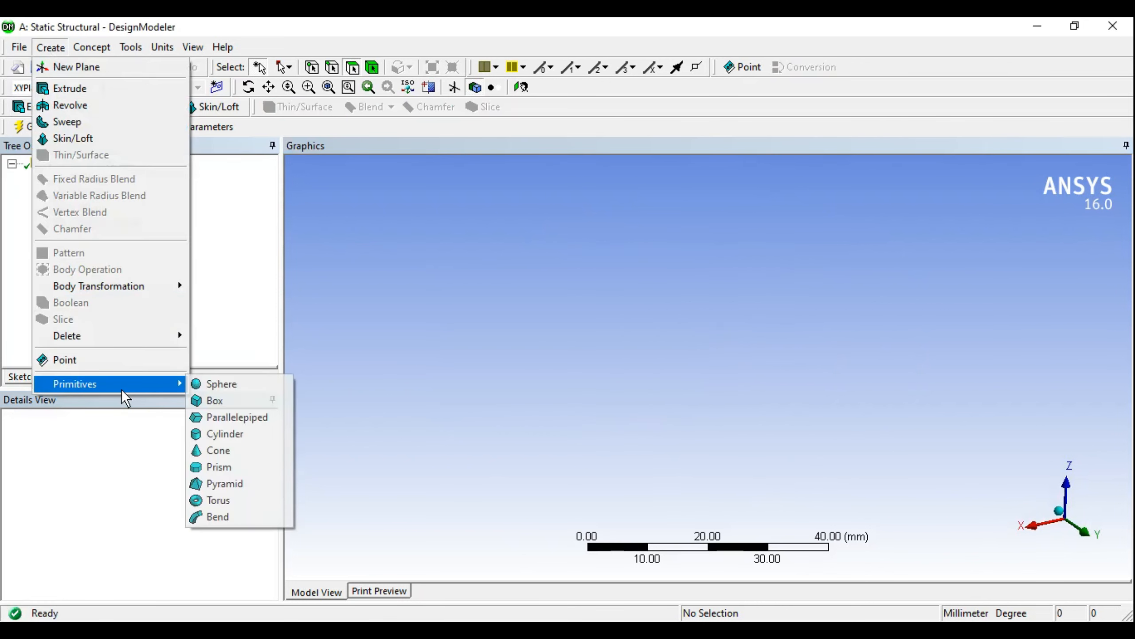
{"action": "left_click", "coordinate": [264, 516]}
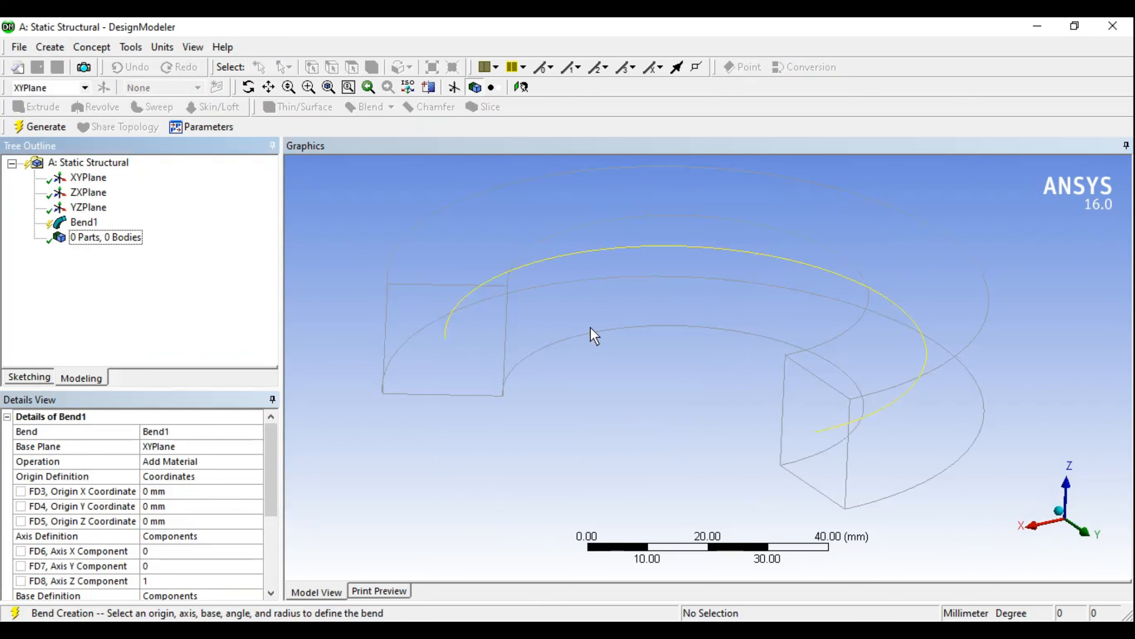
{"action": "scroll", "coordinate": [588, 391], "scroll_direction": "down", "scroll_amount": 3}
{"action": "middle_click_drag", "start_coordinate": [556, 418], "coordinate": [773, 416], "text": "ctrl"}
{"action": "left_click", "coordinate": [38, 127]}
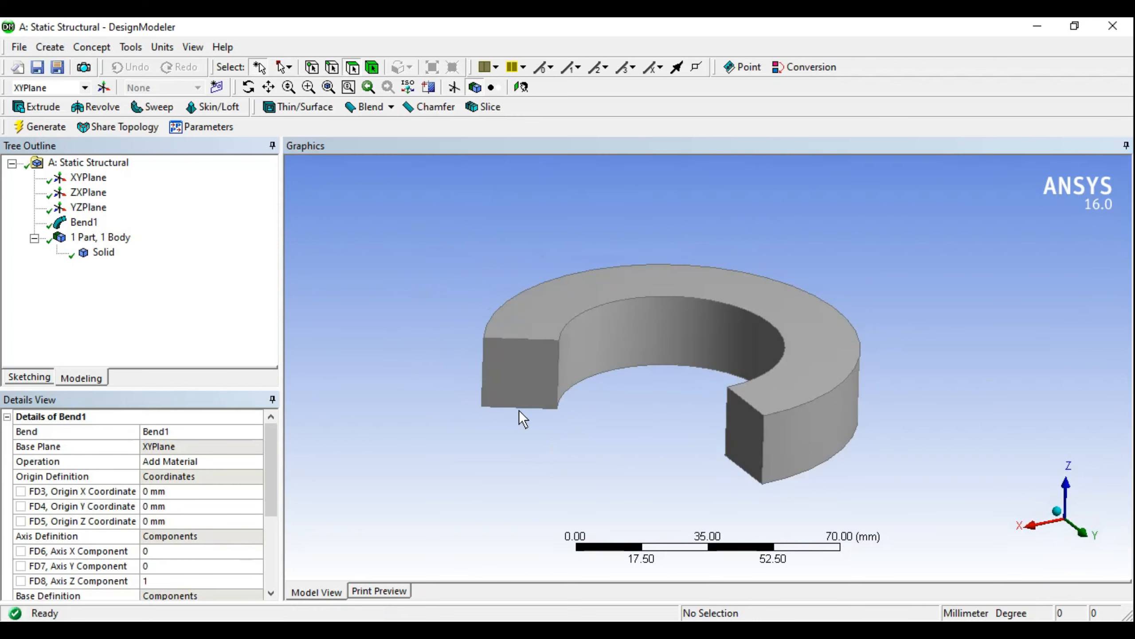
{"action": "scroll", "coordinate": [270, 535], "scroll_direction": "down", "scroll_amount": 3}
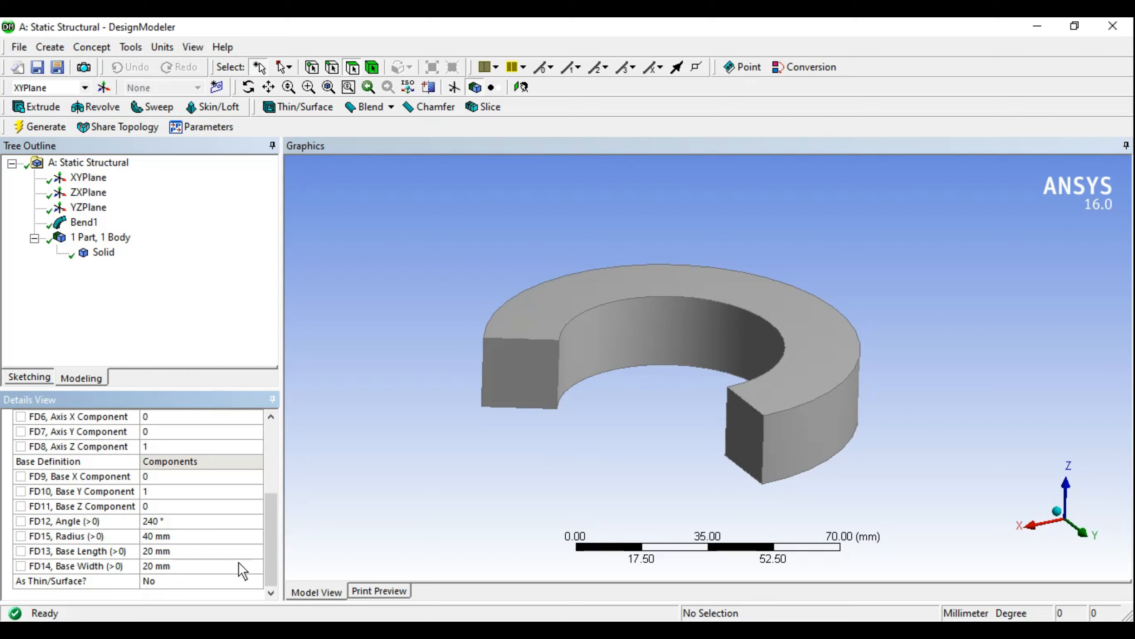
{"action": "middle_click_drag", "start_coordinate": [676, 370], "coordinate": [699, 360]}
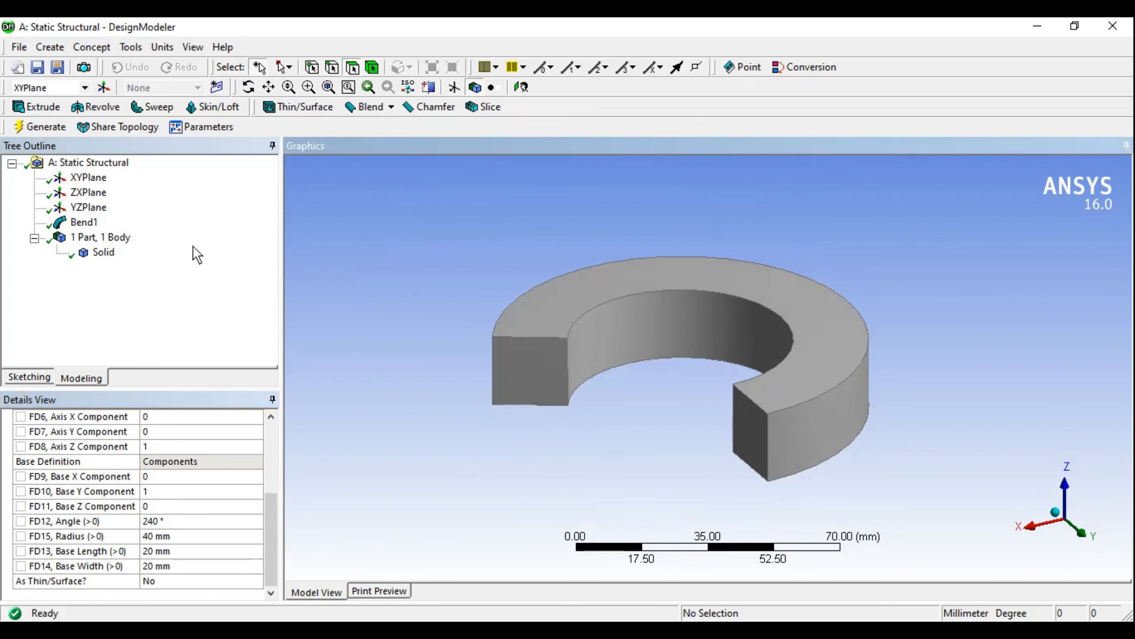
Step: Delete the bend feature from the model and confirm the deletion
{"action": "right_click", "coordinate": [85, 226]}
{"action": "left_click", "coordinate": [178, 340]}
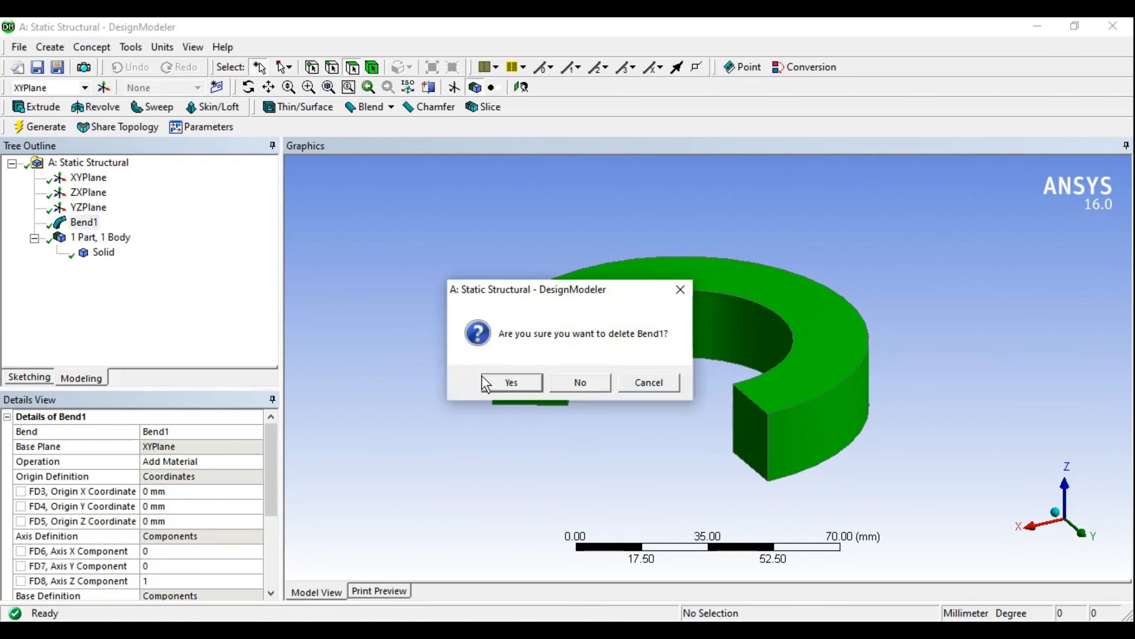
{"action": "left_click", "coordinate": [492, 381]}
Step: Open the list of available primitive bodies
{"action": "left_click", "coordinate": [50, 47]}
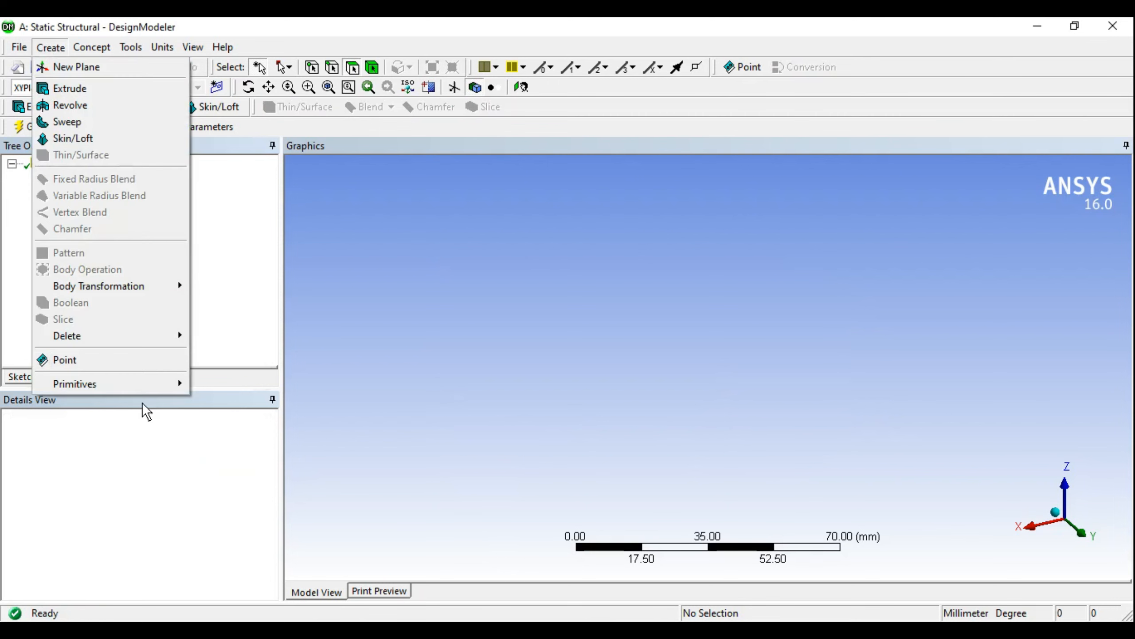
{"action": "mouse_move", "coordinate": [140, 393]}
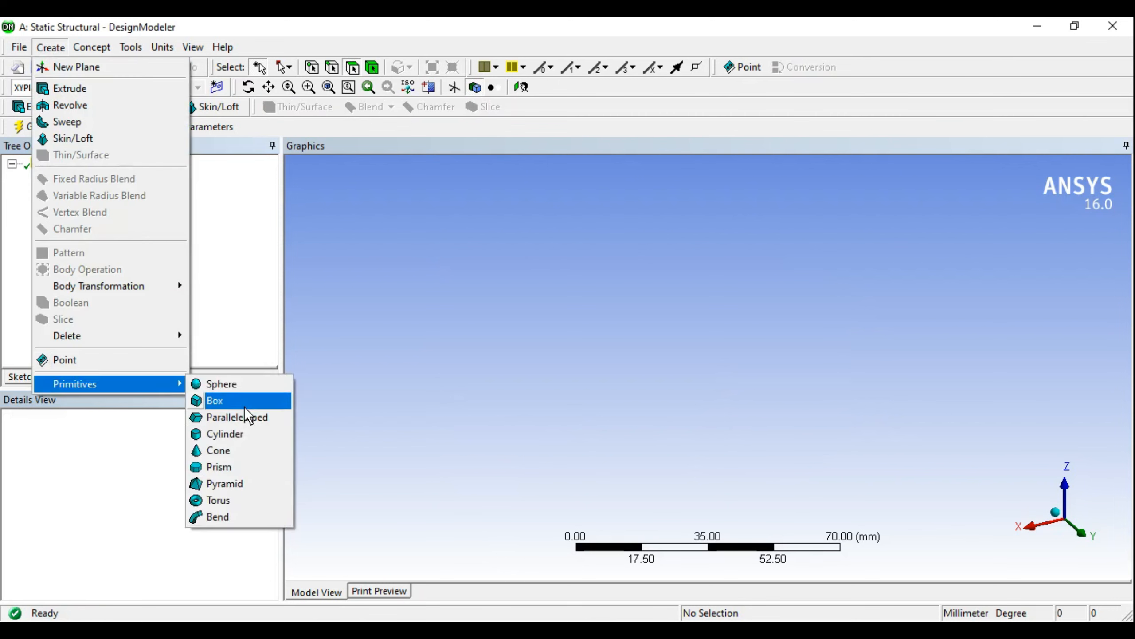